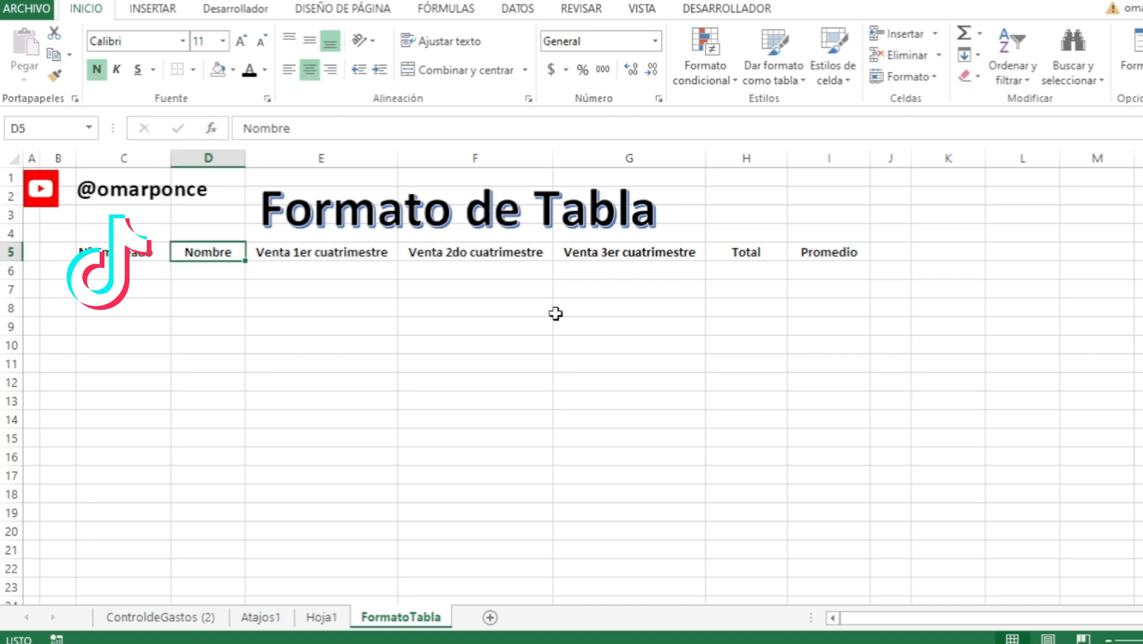
Fill row 6 with the employee's first name and quarterly sales of 25000, 30000 and 45000 in D6:G6.
key(ctrl+Right)
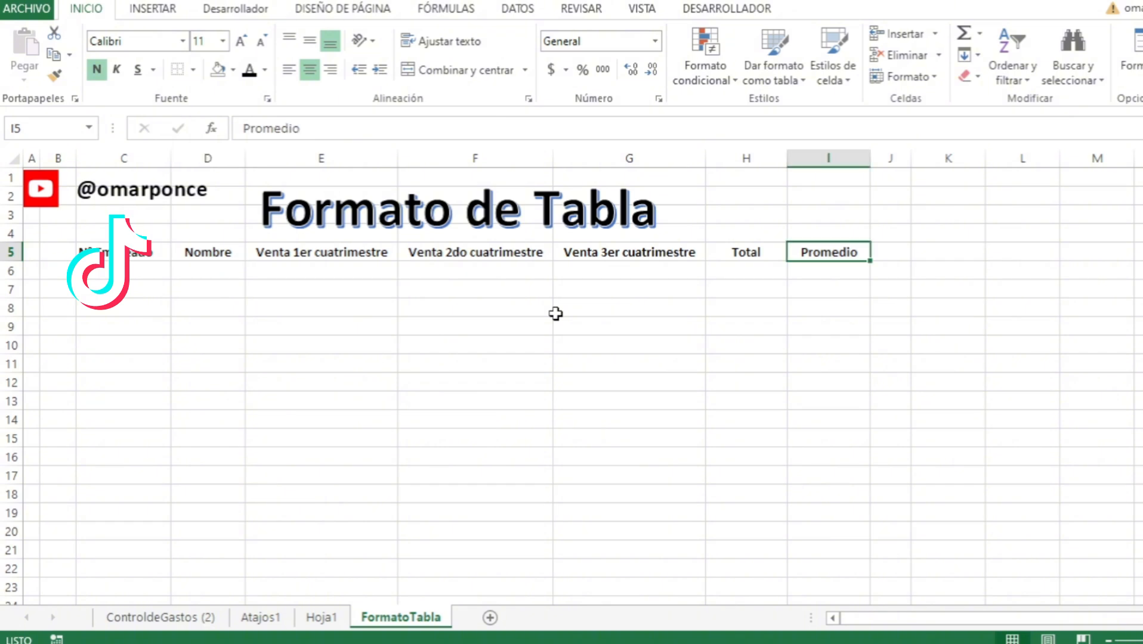
key(Left)
key(Left)
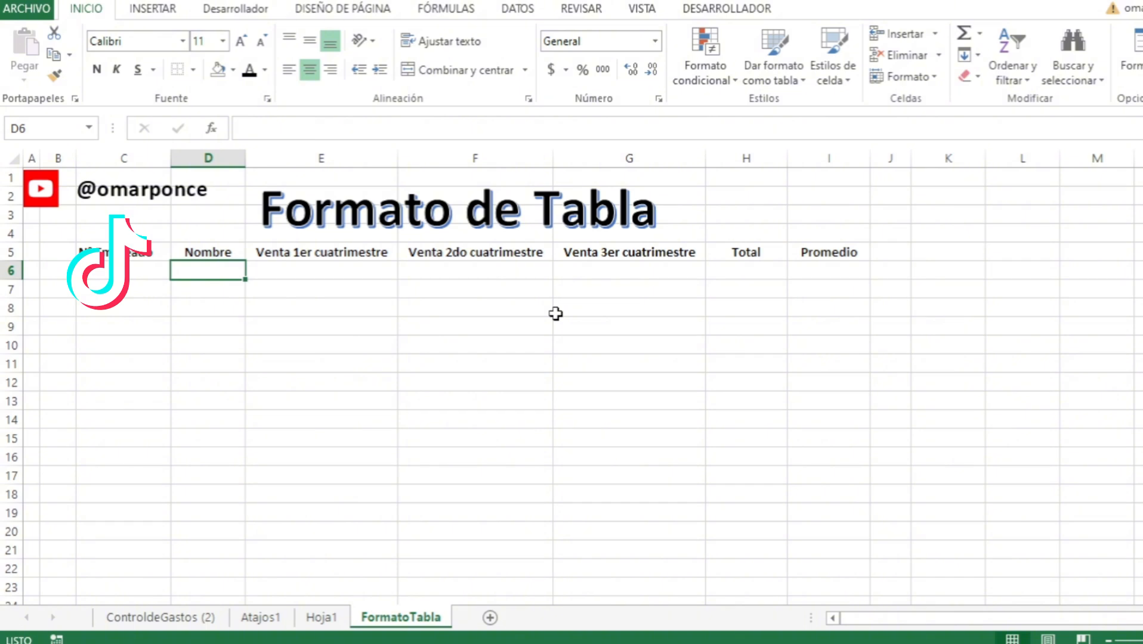
text(S)
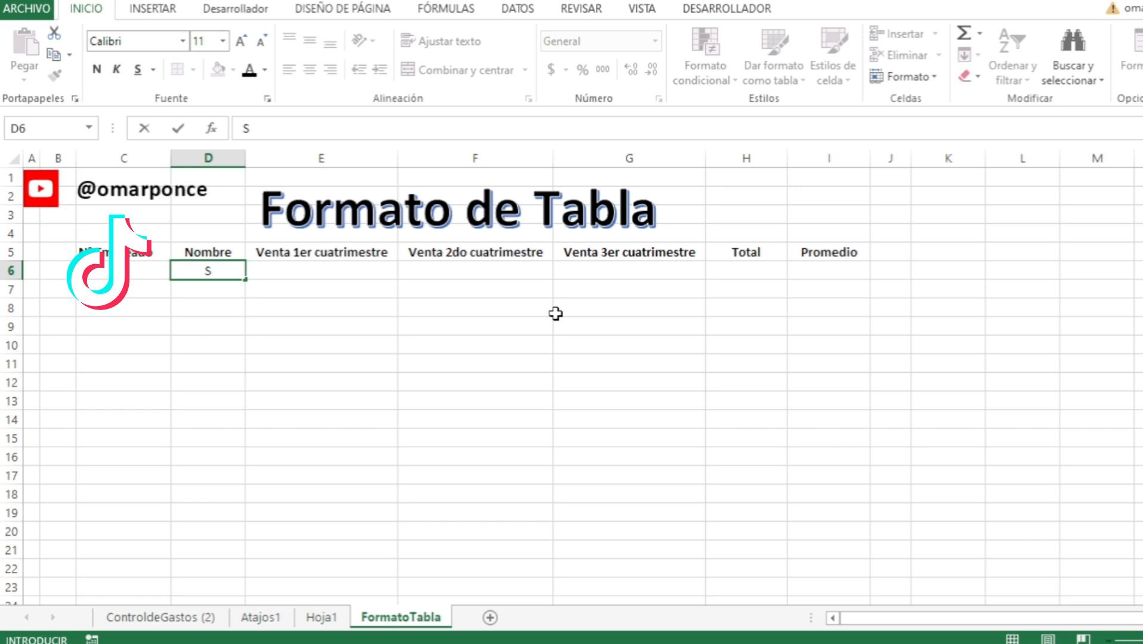
text(aul)
key(Tab)
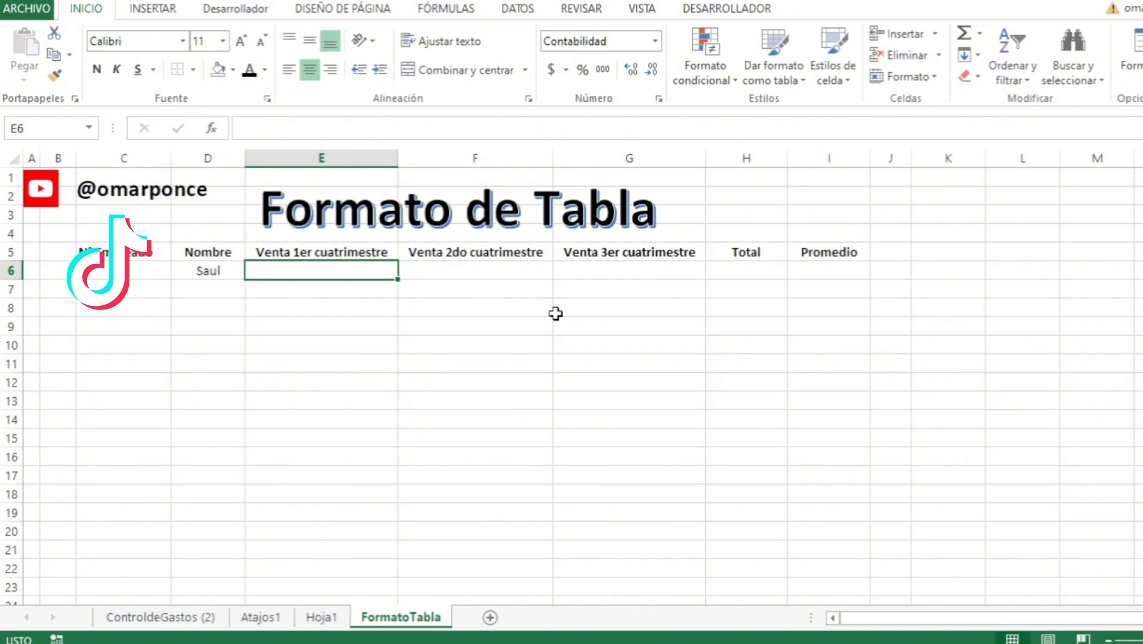
text(25000)
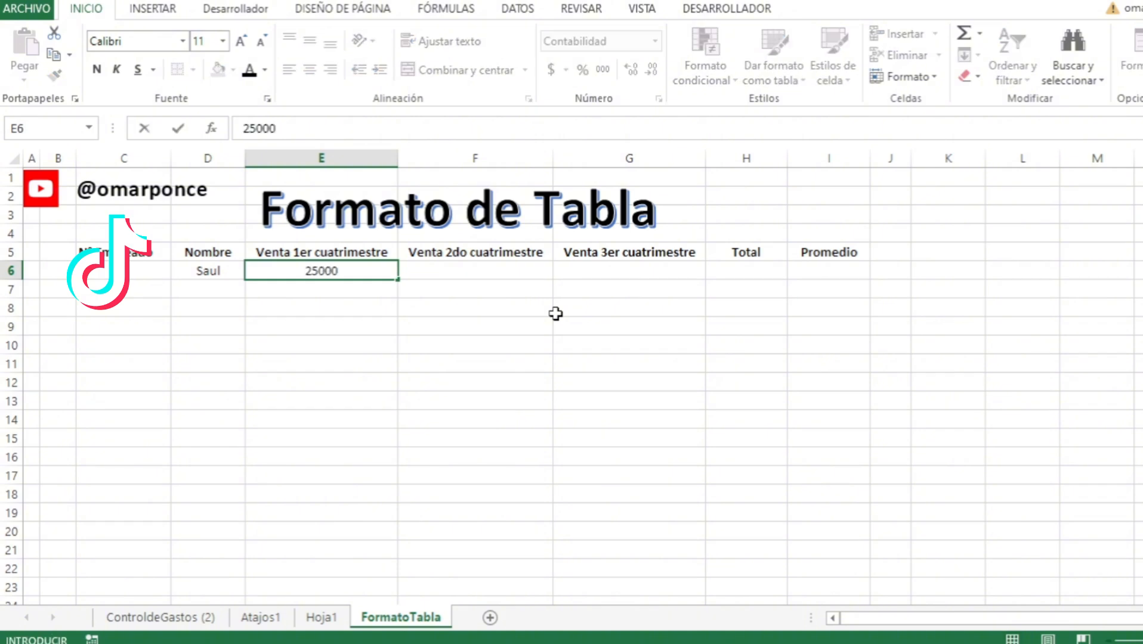
key(Tab)
text(30000)
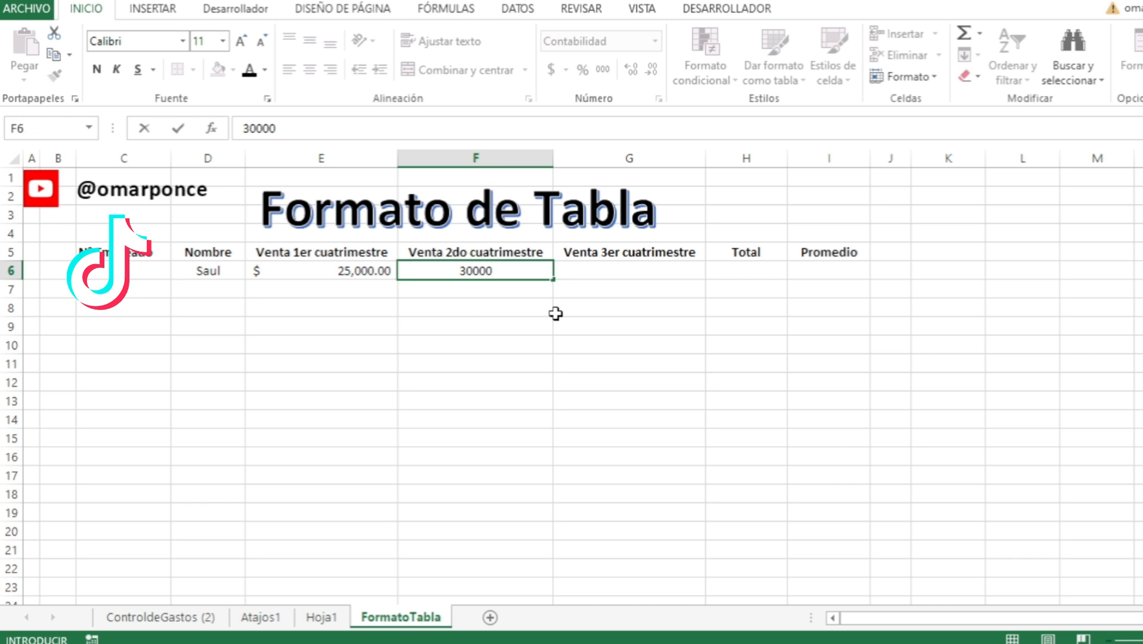
text(4)
key(BackSpace)
key(Tab)
text(45000)
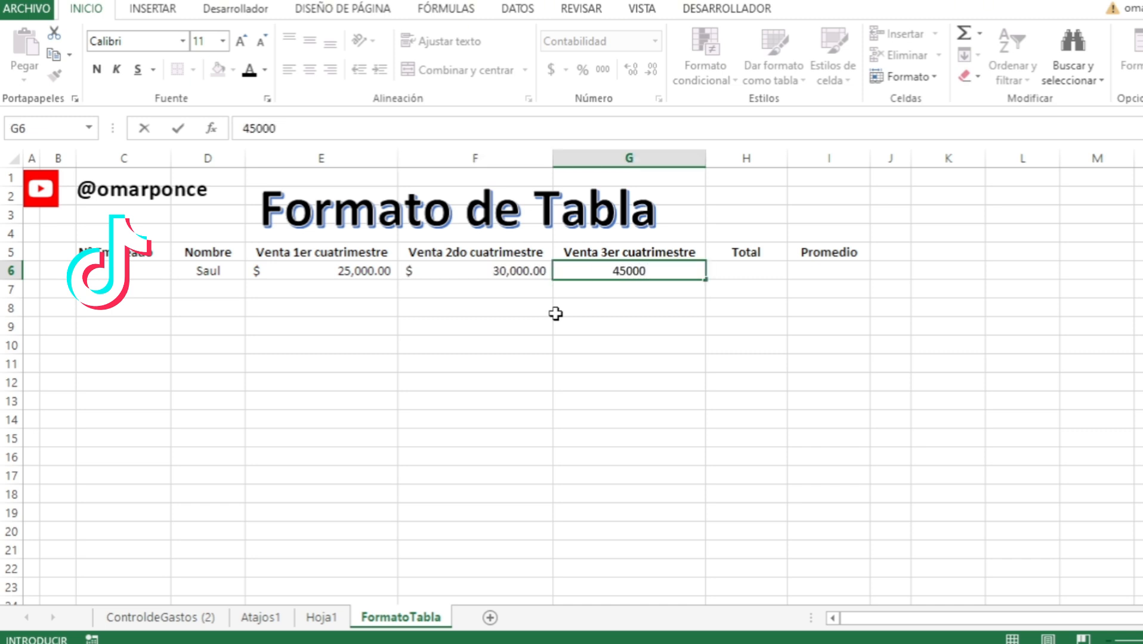
Calculate the Total in H6 with the formula =SUMA(E6:G6).
key(Tab)
text(=)
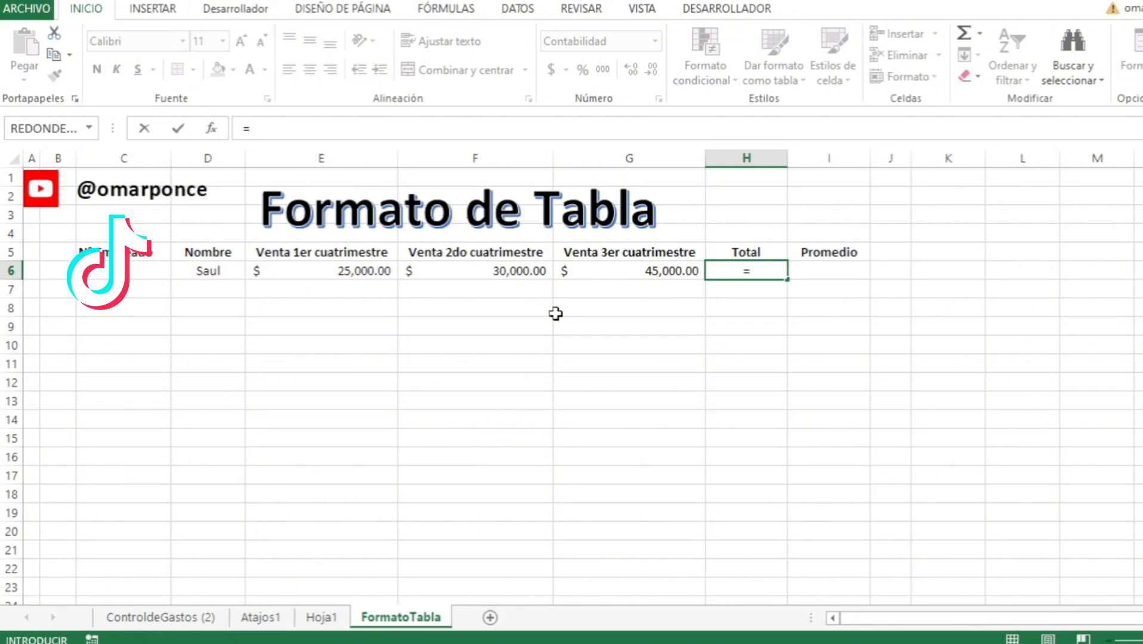
text(sum)
key(Tab)
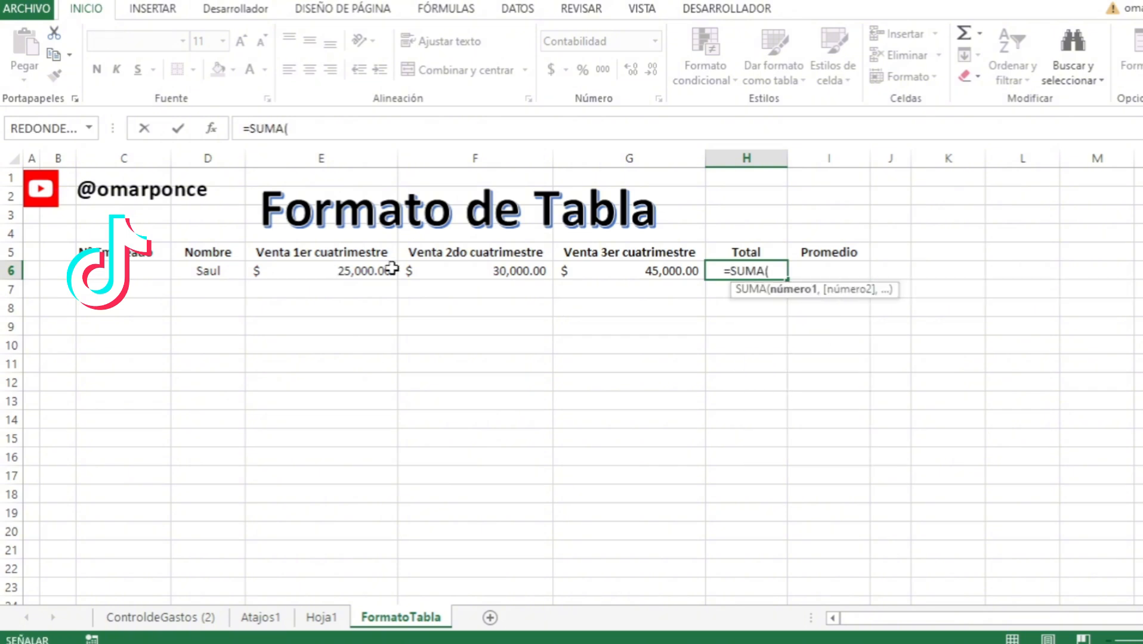
drag(392, 269, 618, 275)
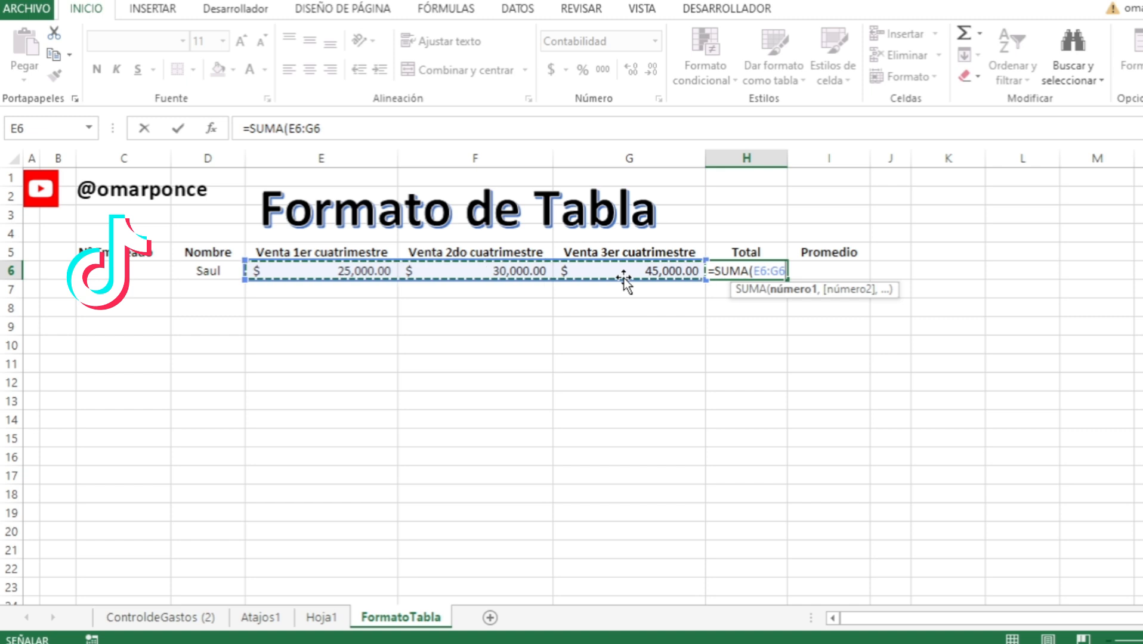
text())
key(Return)
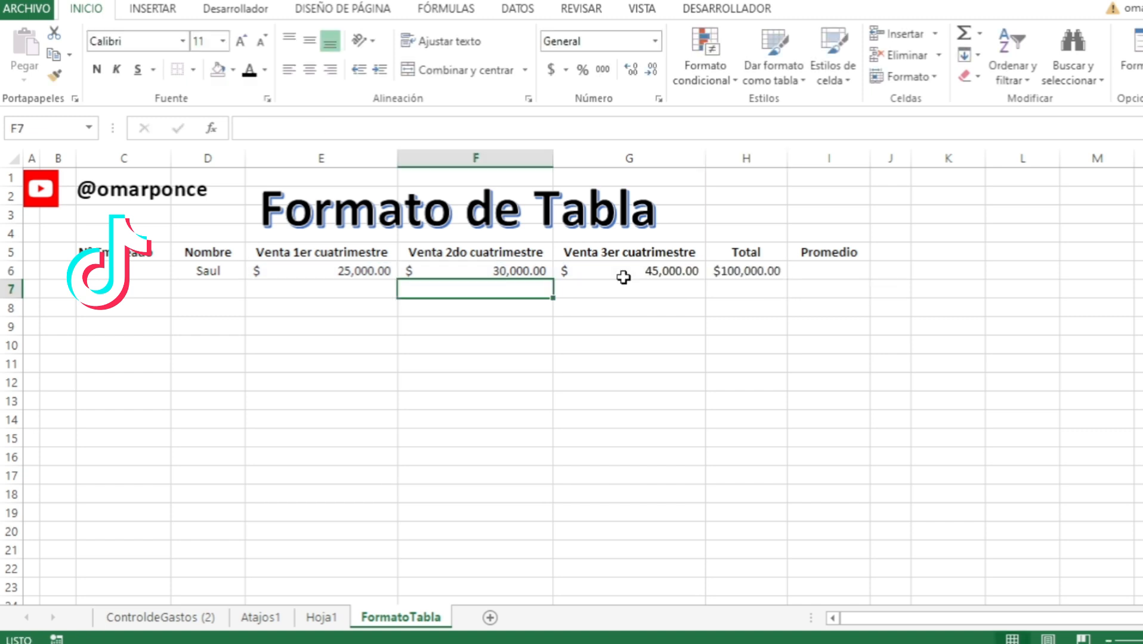
Calculate the Promedio in I6 with the formula =PROMEDIO(E6:G6).
key(Up)
key(Right)
key(Right)
key(Right)
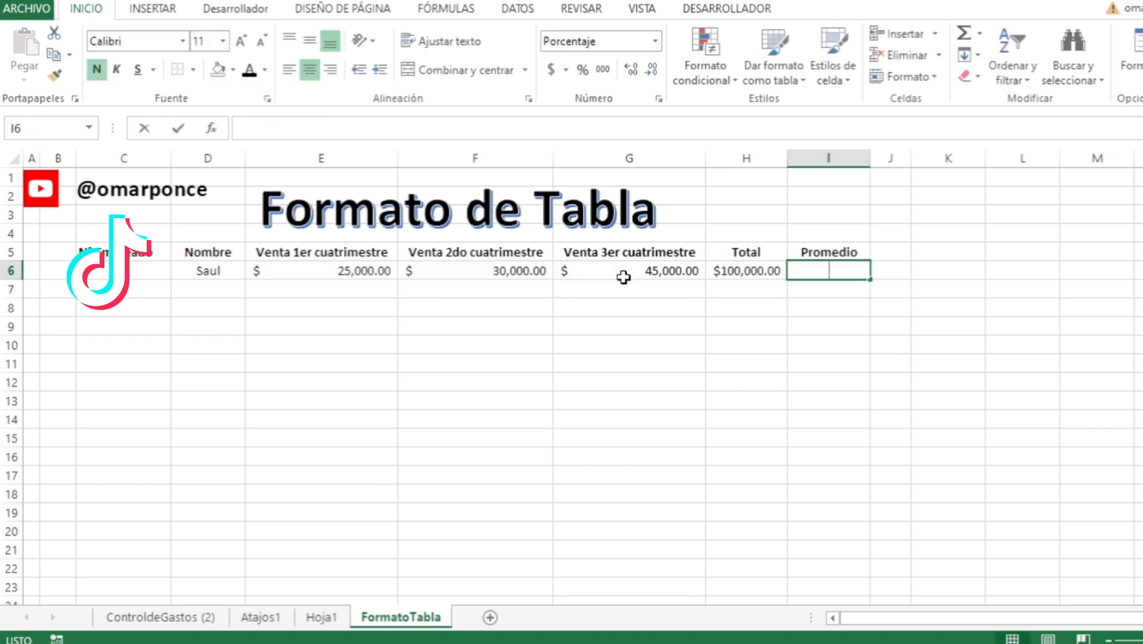
text(=)
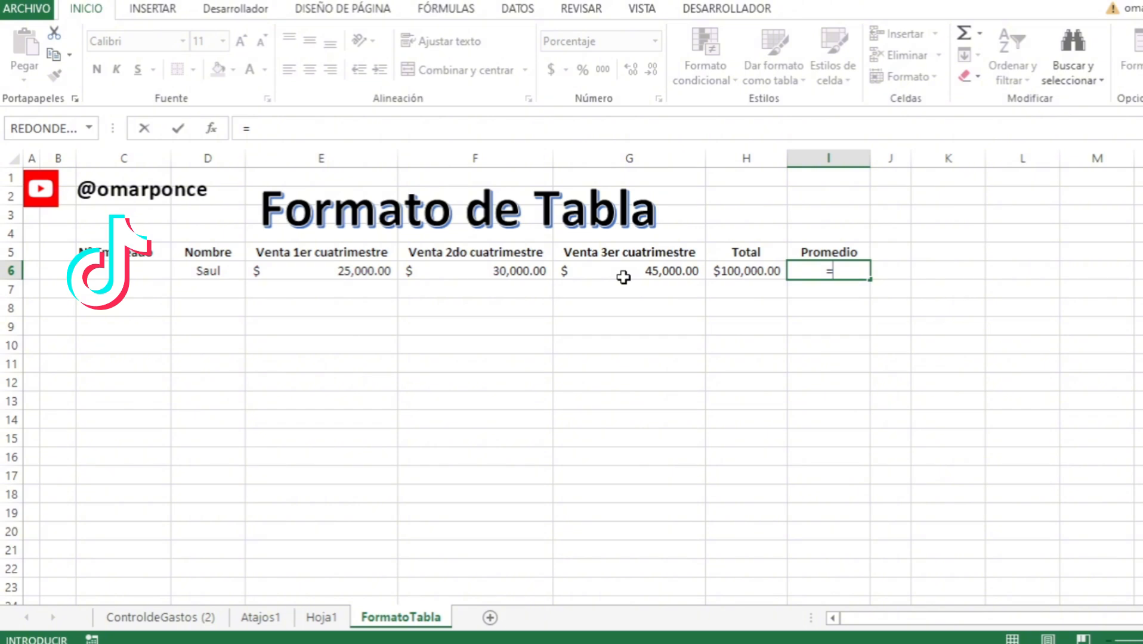
text(prom)
key(Tab)
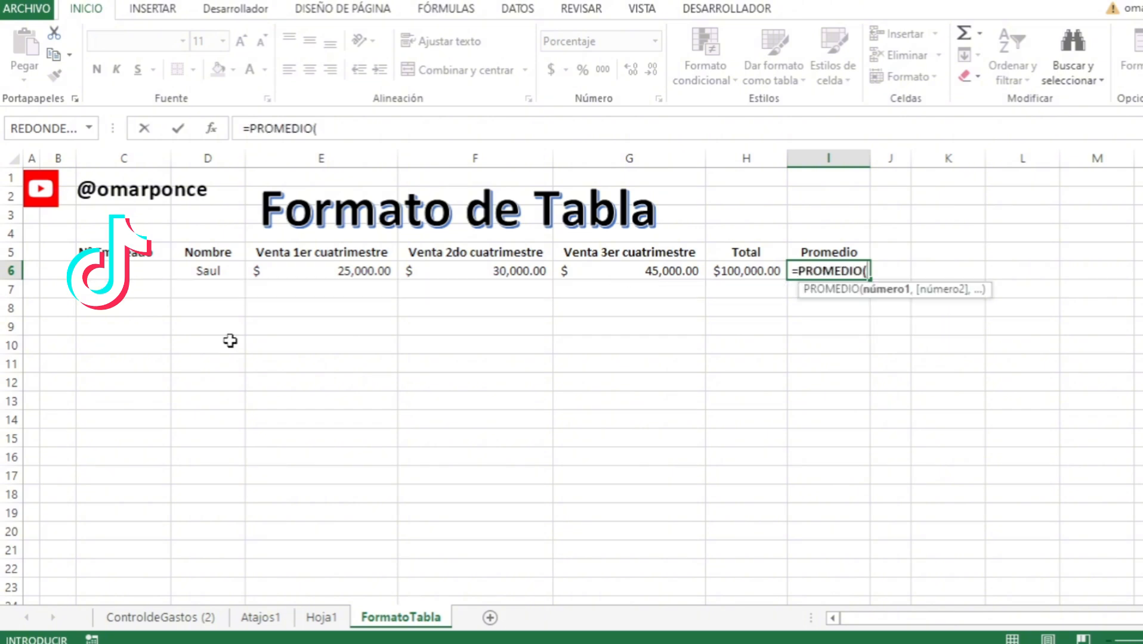
drag(317, 274, 629, 273)
text(=)
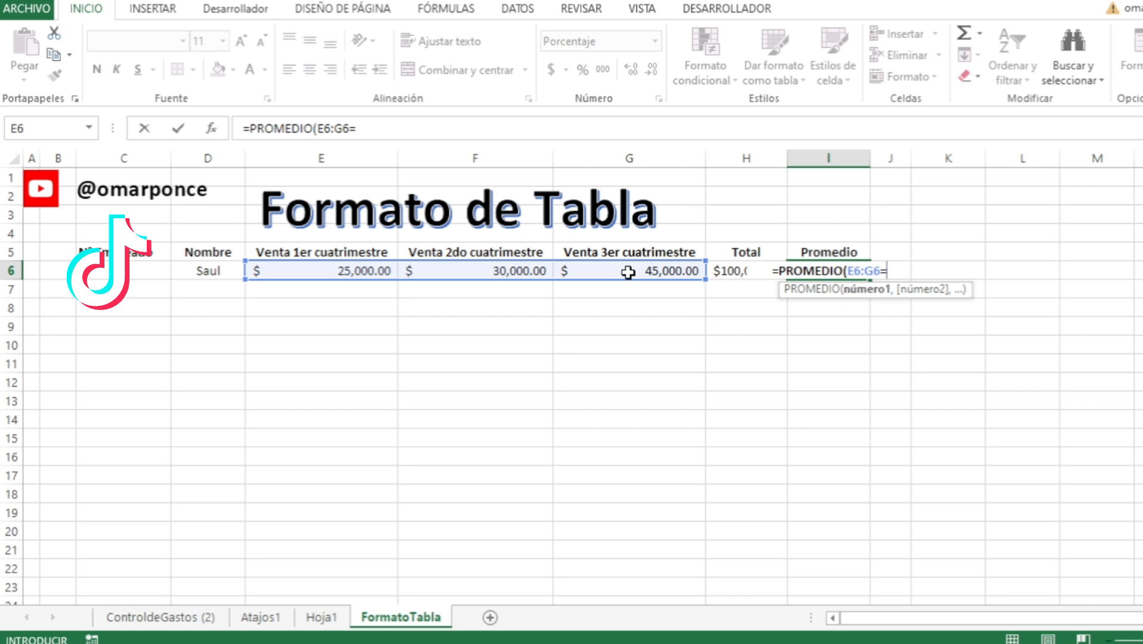
key(BackSpace)
text())
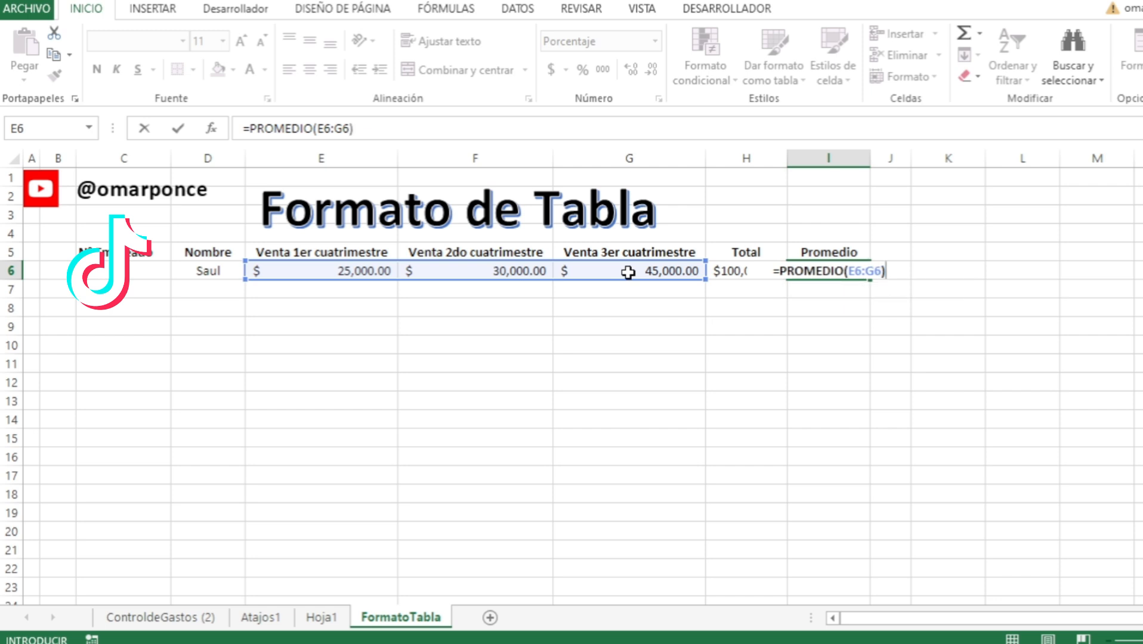
key(ctrl+Return)
Fill the header cells D5:I5 with standard green and give them all borders.
key(Left)
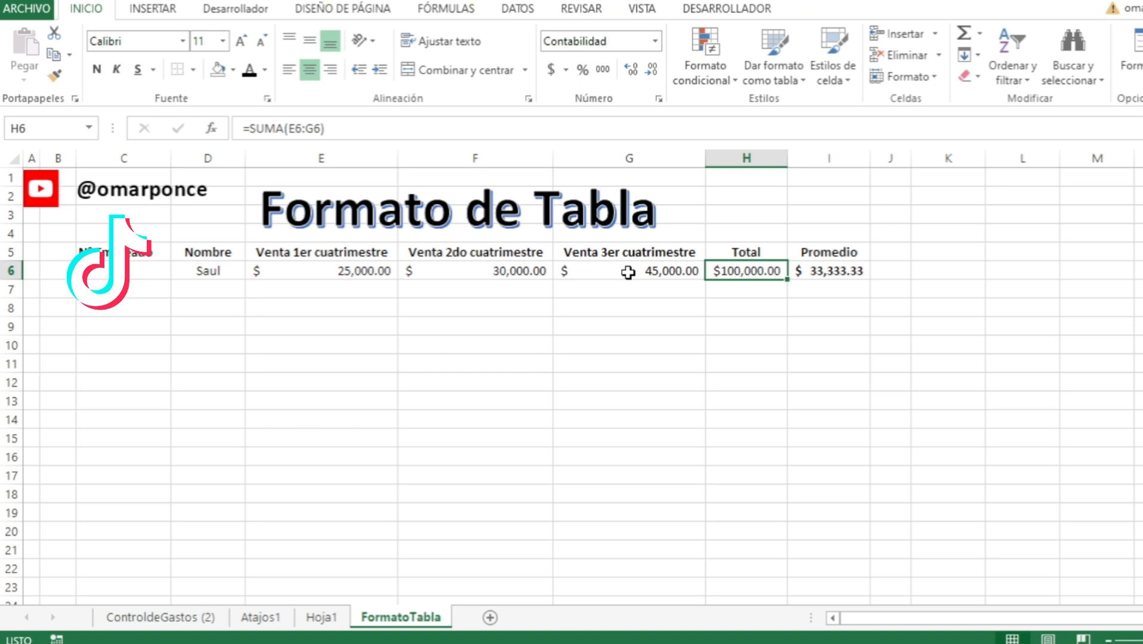
key(Left)
key(Left)
key(Left)
key(Left)
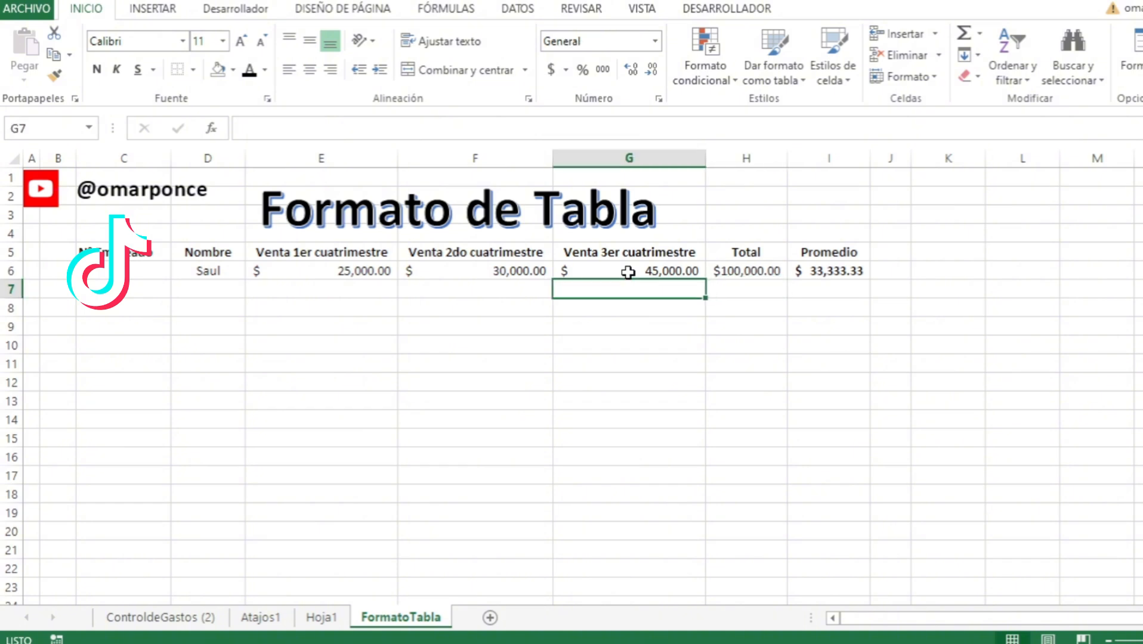
key(Up)
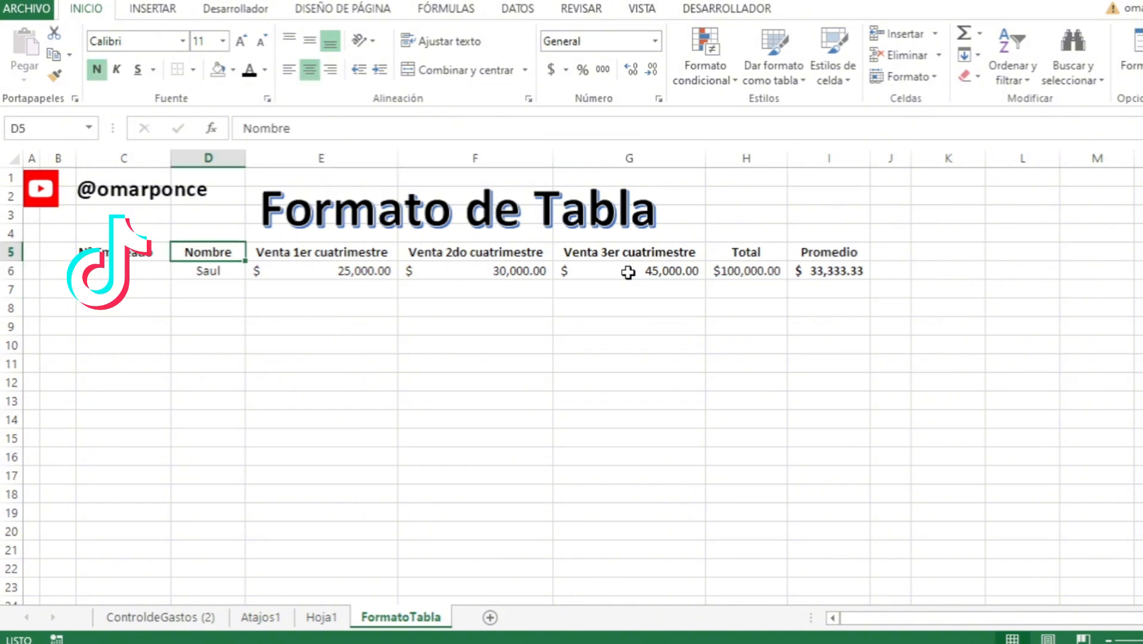
key(ctrl+shift+Right)
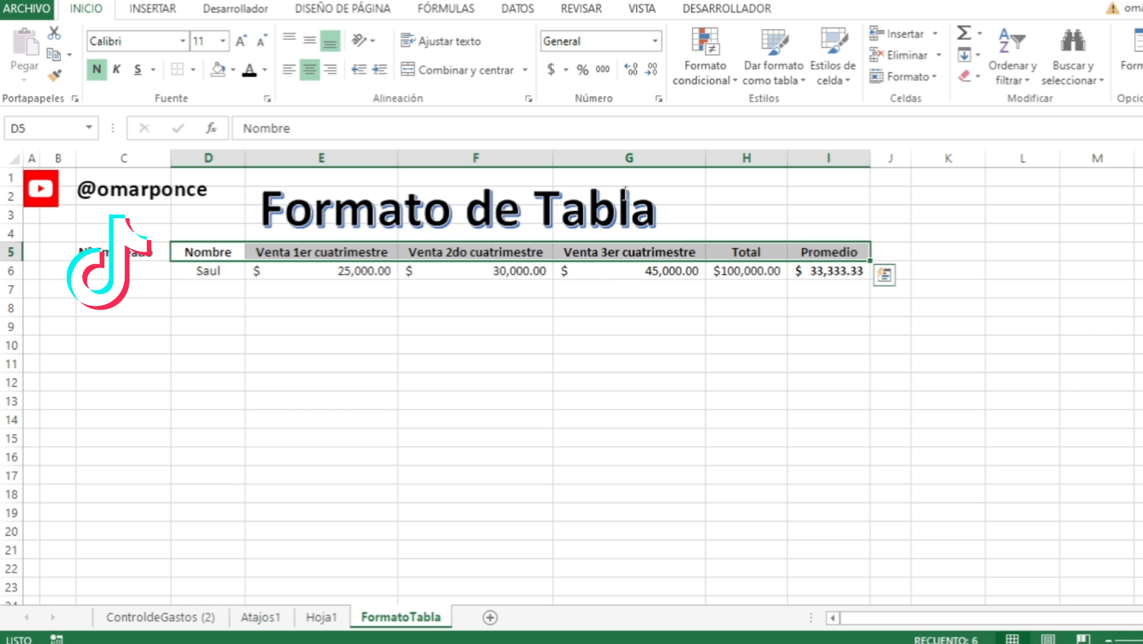
click(233, 69)
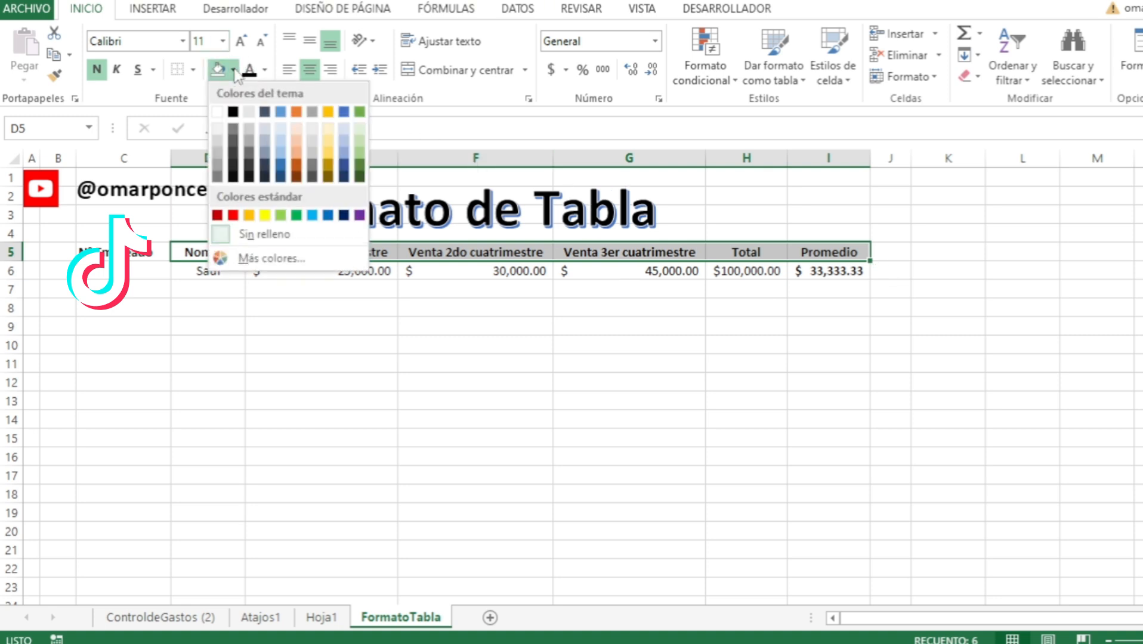
click(297, 215)
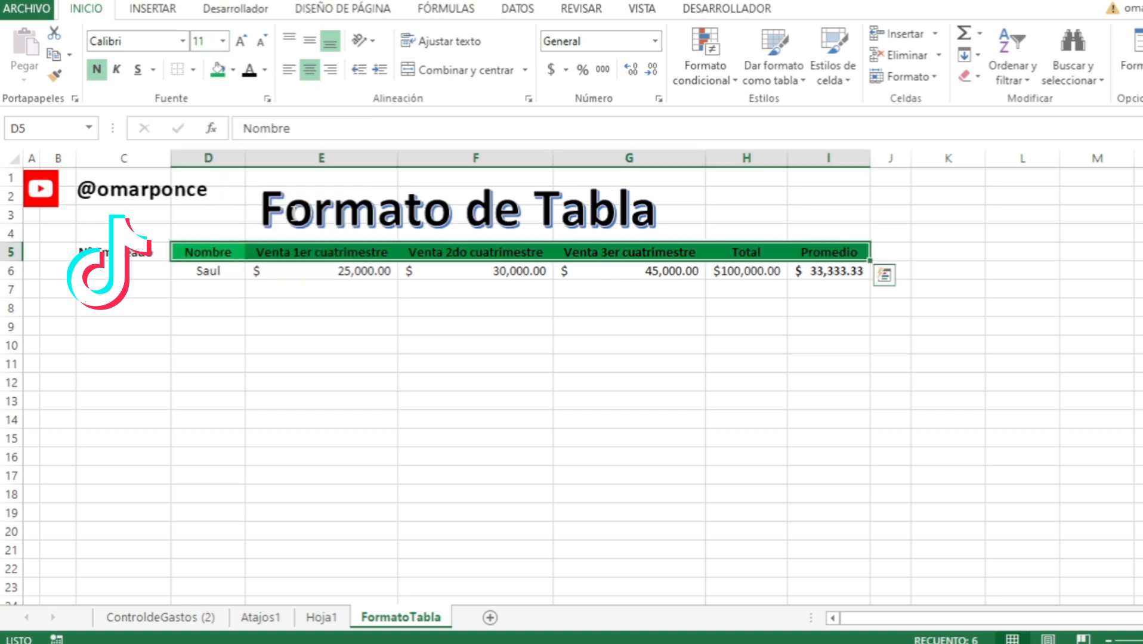
click(192, 70)
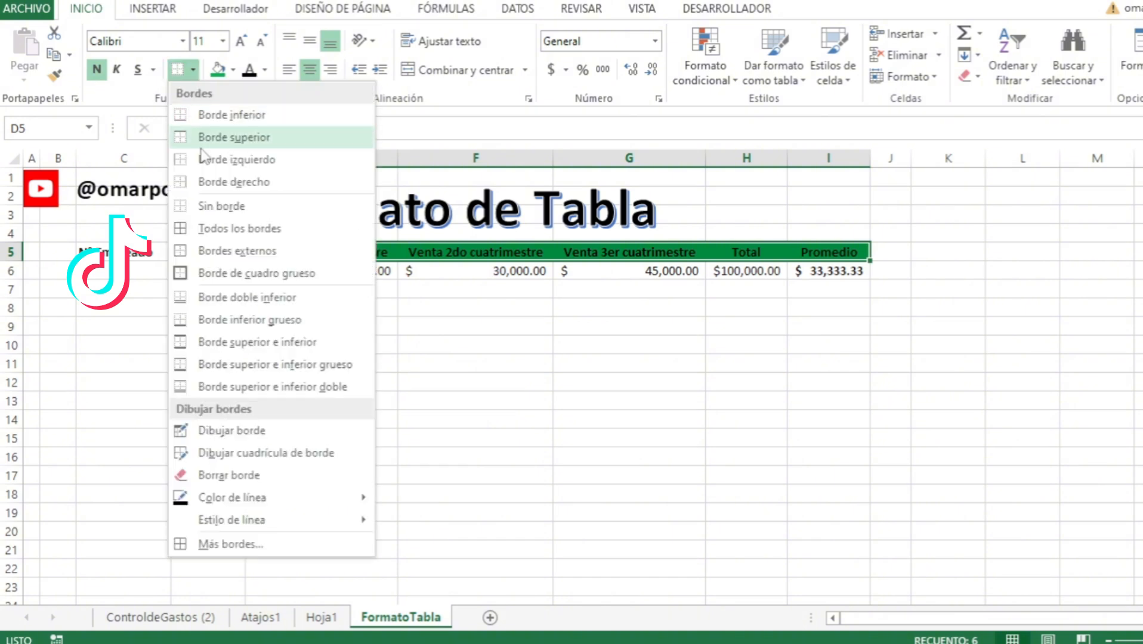
click(219, 231)
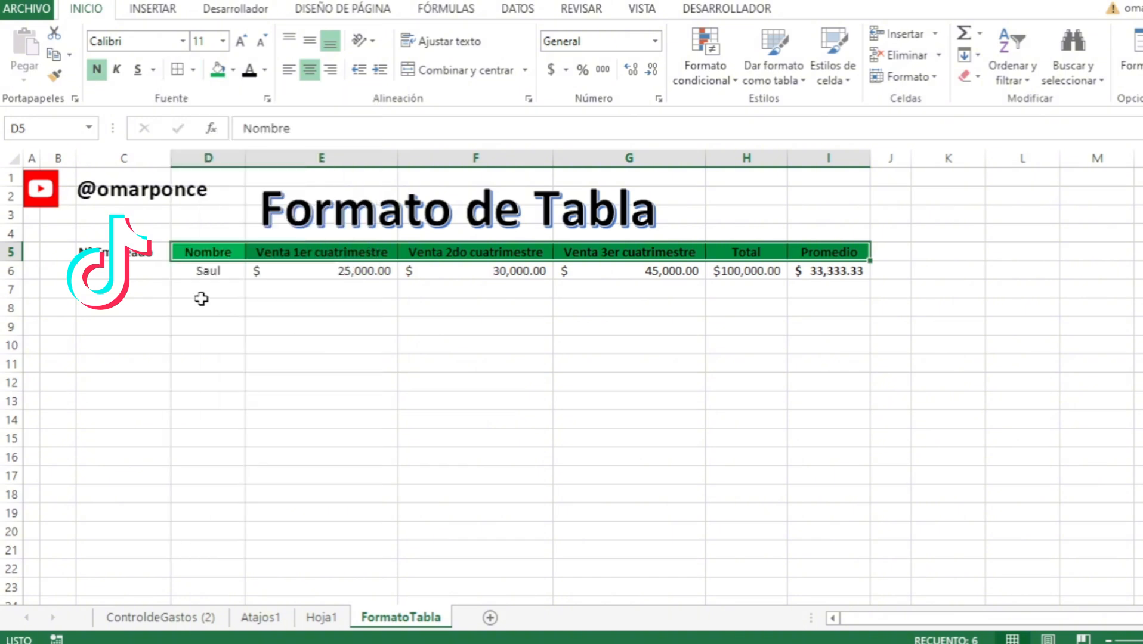
Apply all borders to the first data row, D6:I6.
click(217, 272)
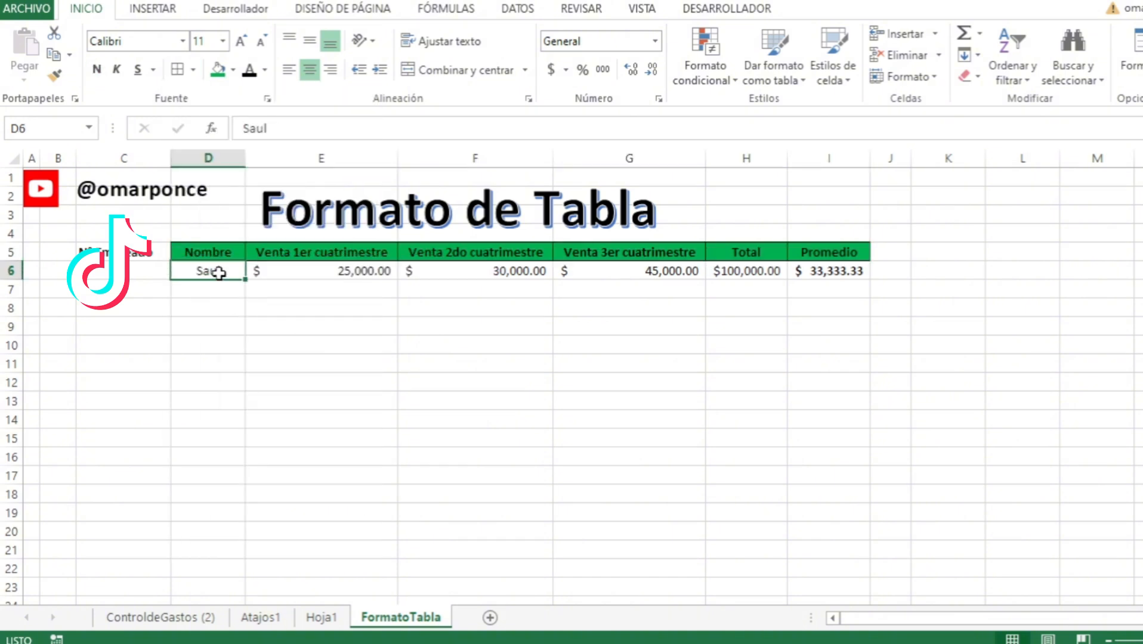
key(shift+Right)
key(shift+Right)
key(shift+Right)
key(shift+Right)
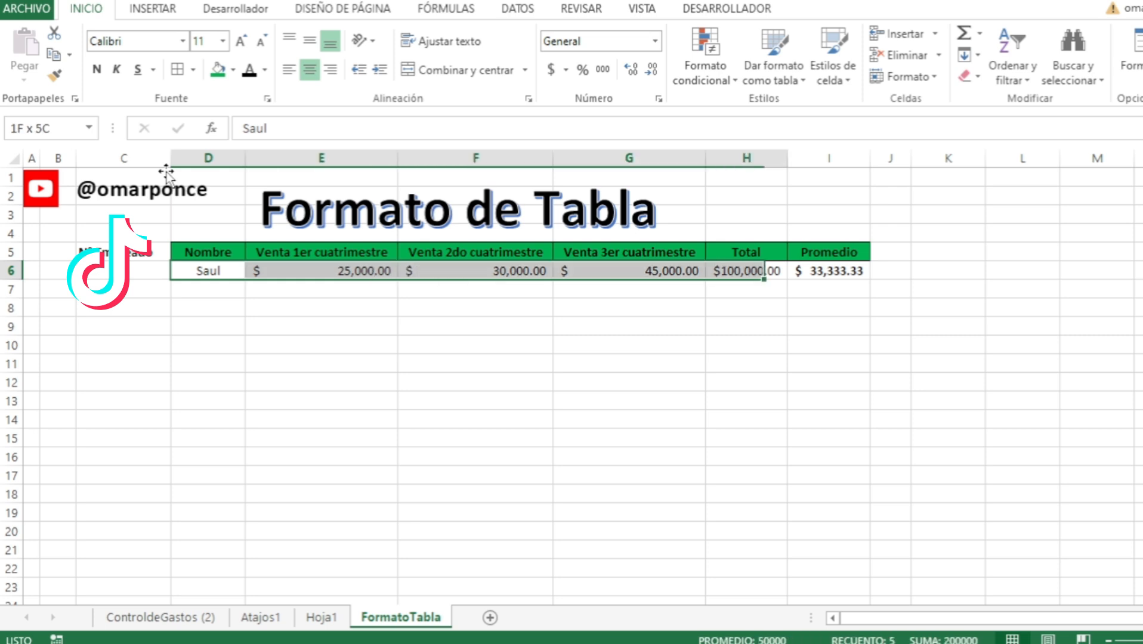
key(shift+Right)
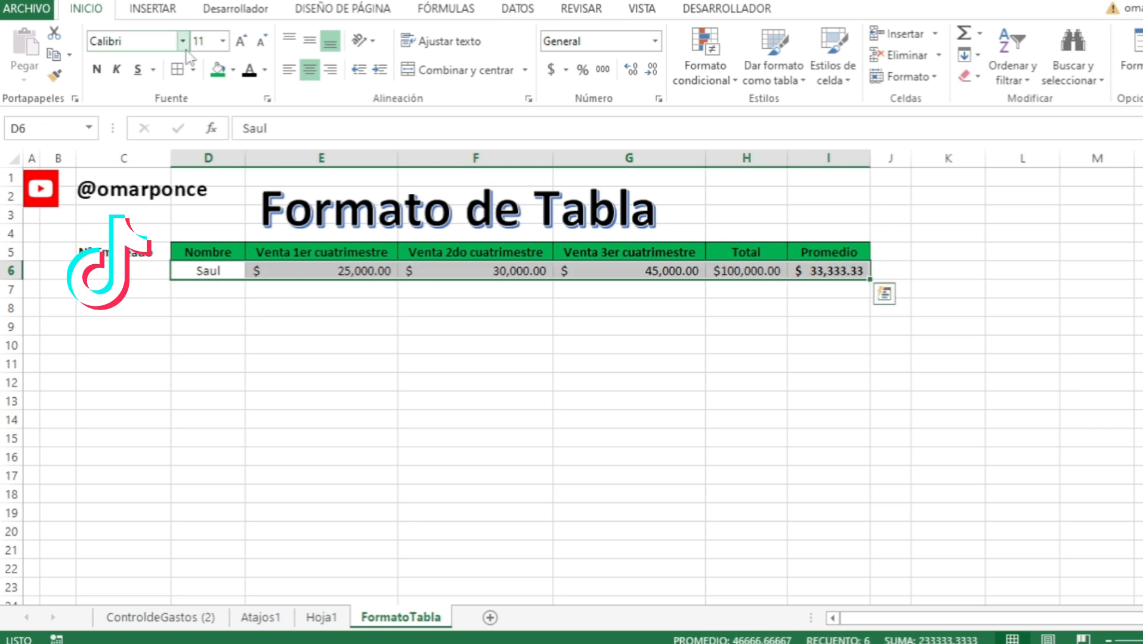
click(177, 70)
key(Down)
key(Down)
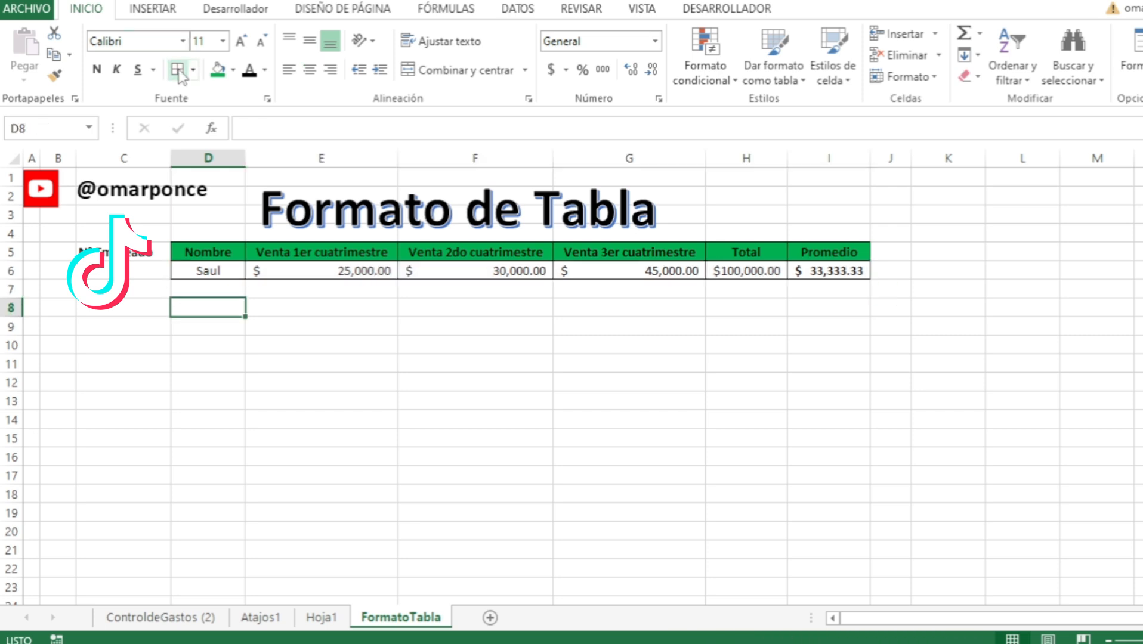
Enter a second employee's first name in D7 and sales of 25806, 45000 and 84756 in E7:G7.
key(Up)
key(Down)
key(Up)
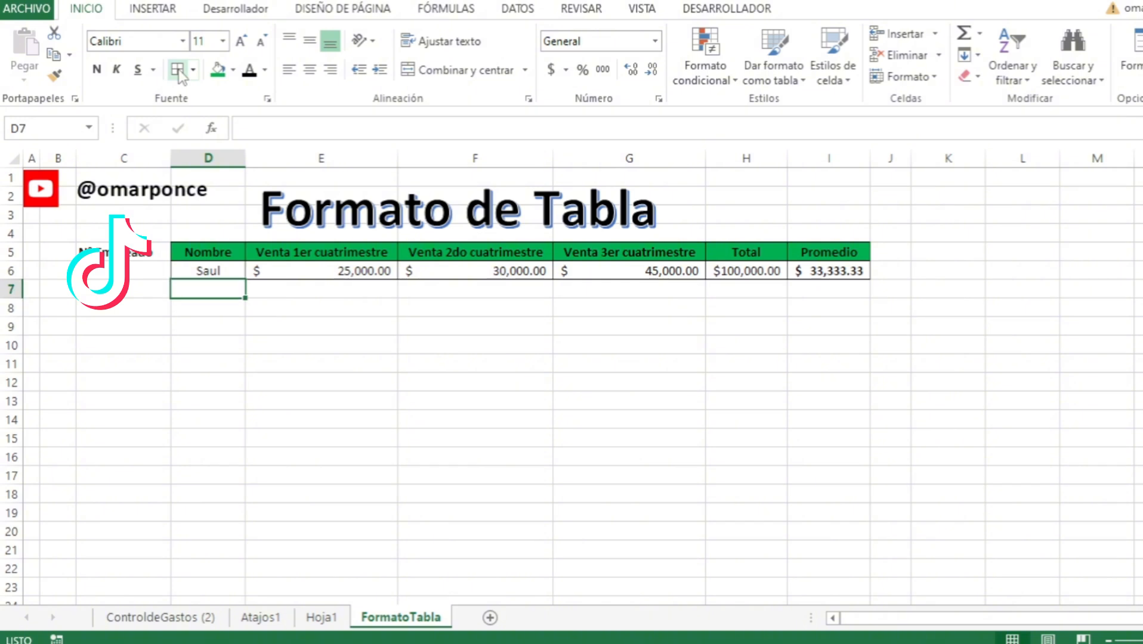
text(Ed)
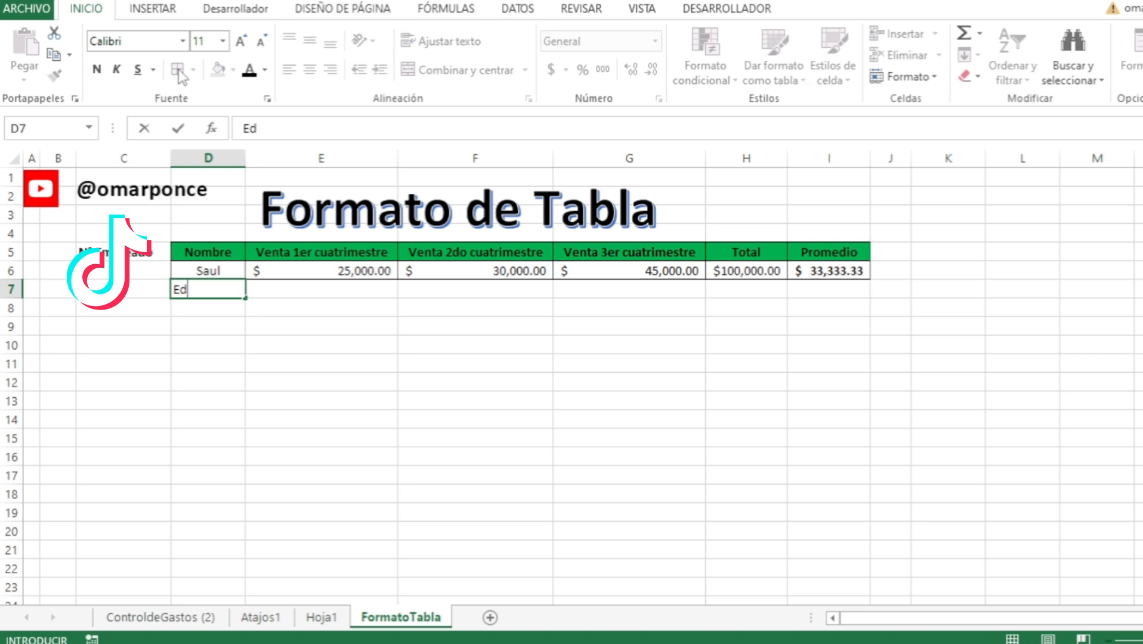
text(uardo)
key(Tab)
text(25)
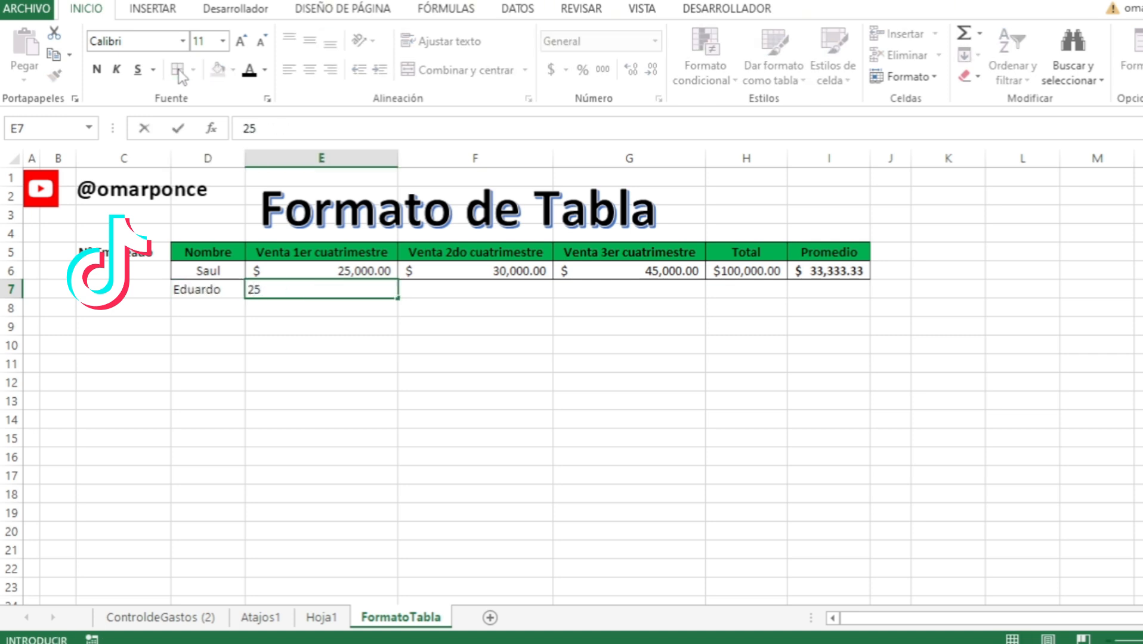
text(806)
key(Tab)
text(45000)
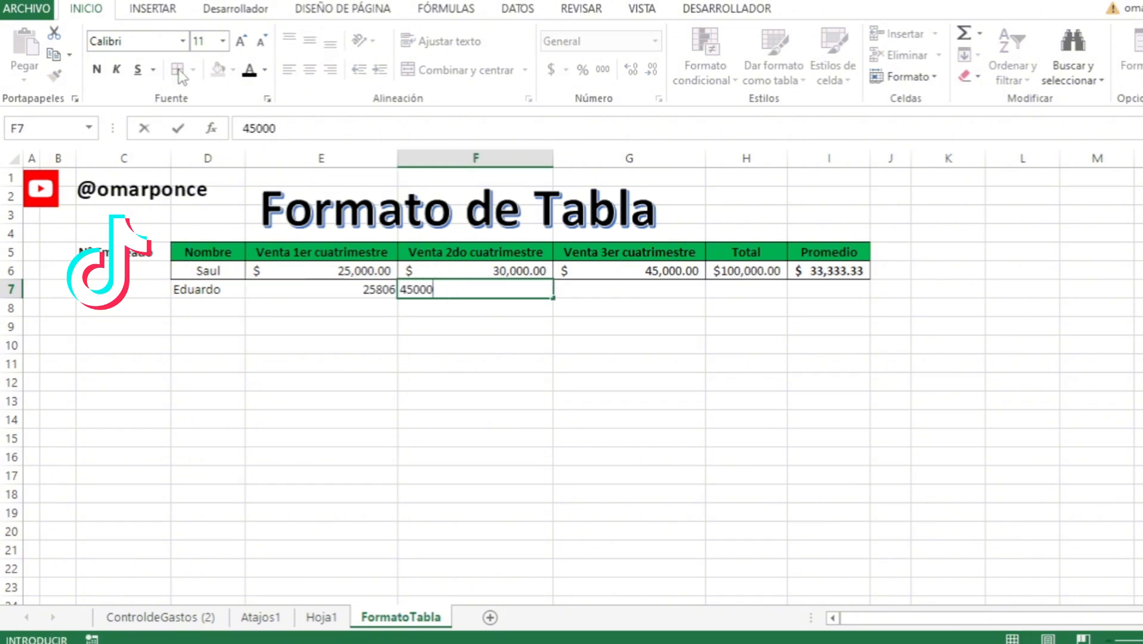
key(Tab)
text(84756)
key(Return)
Compare the formatting of the sales cells in row 7 with that of row 6.
key(Right)
key(Right)
key(Right)
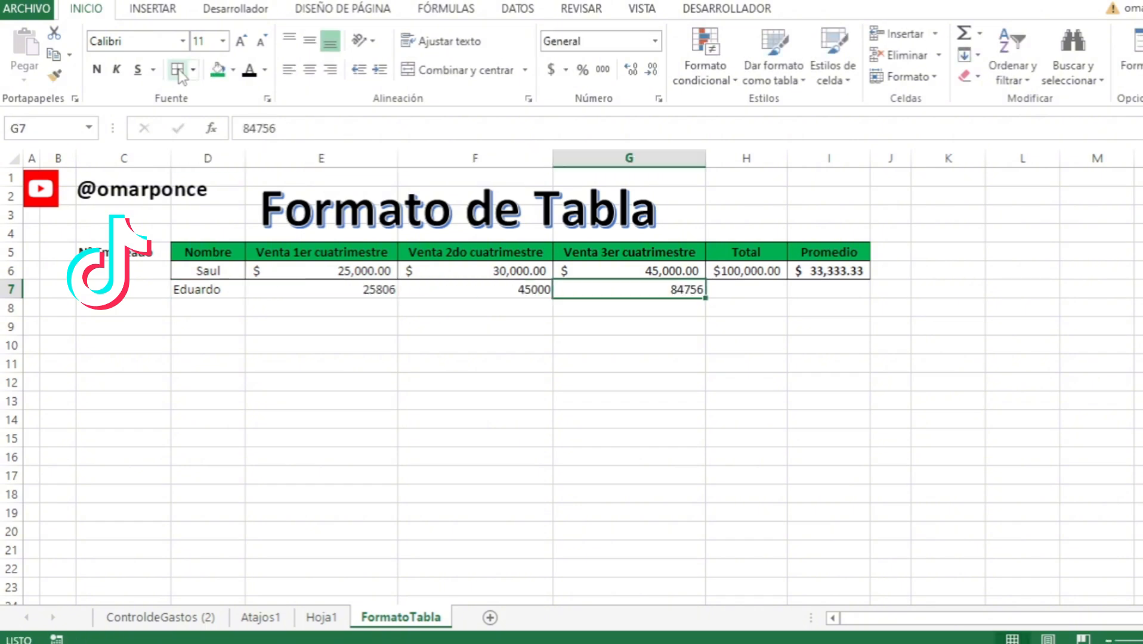
key(Left)
key(Left)
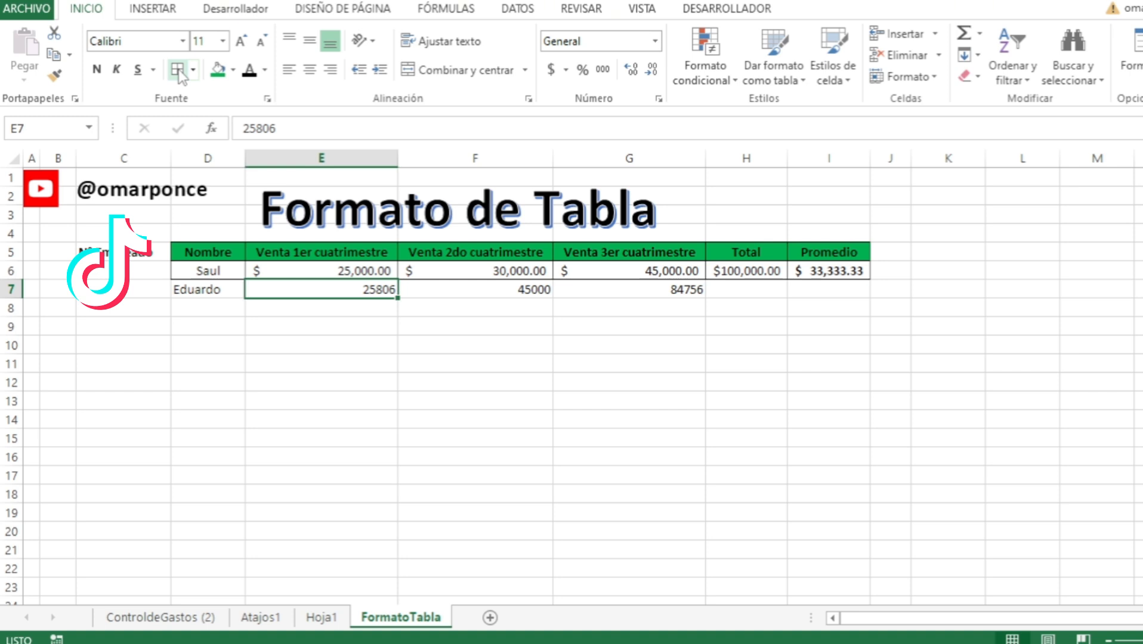
key(Up)
key(Down)
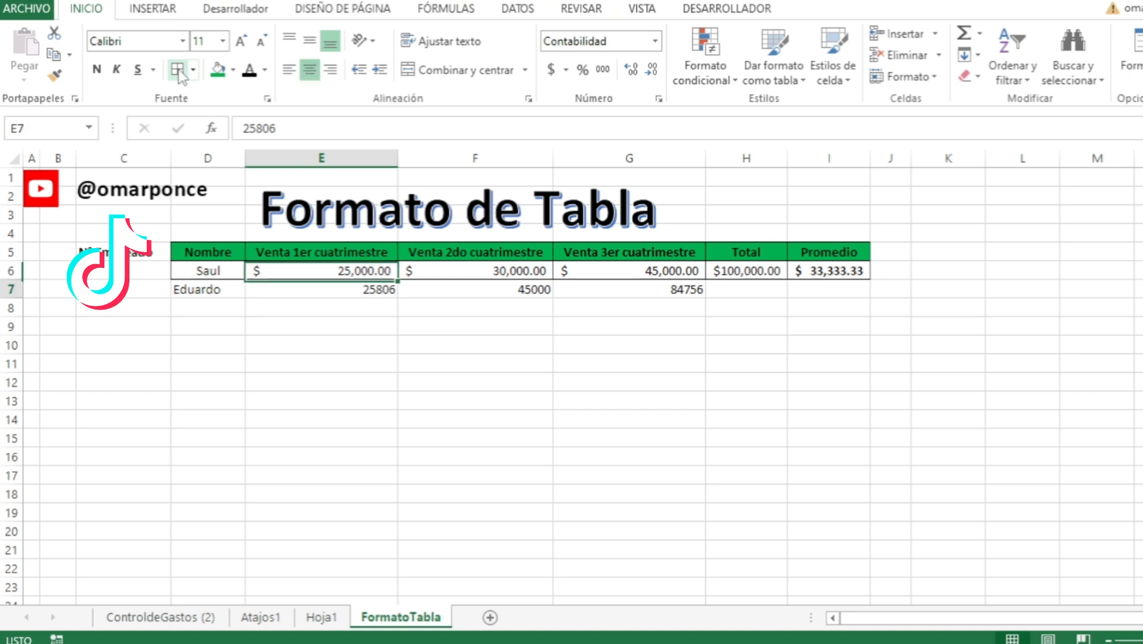
Compare the total and average cells of row 7 with the formulas and formatting in row 6.
key(Right)
key(Right)
key(Right)
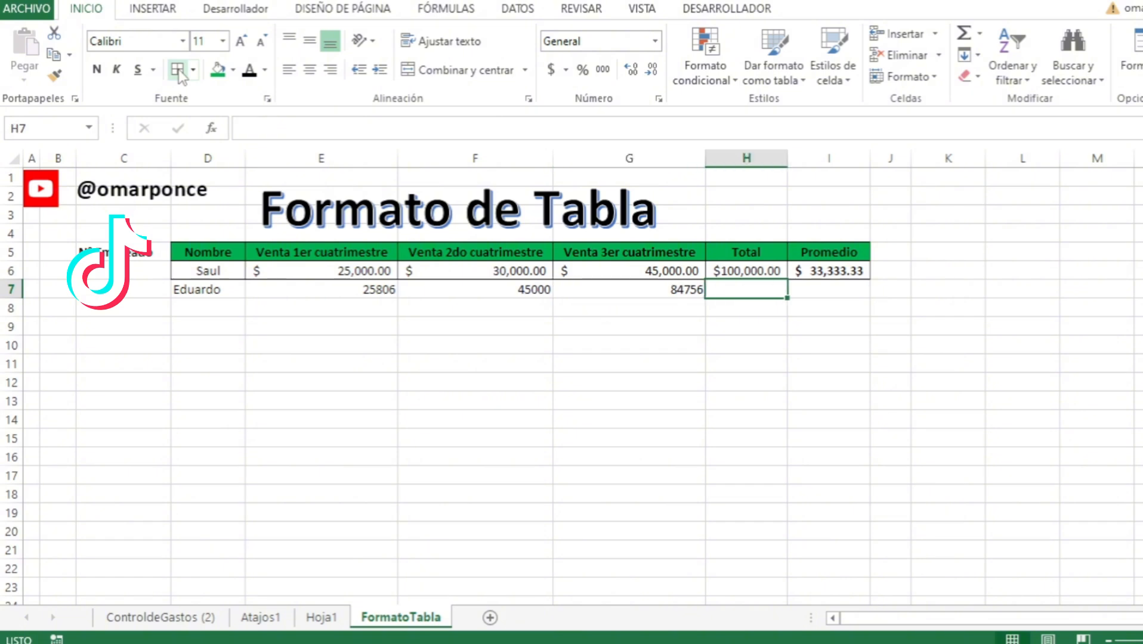
key(Up)
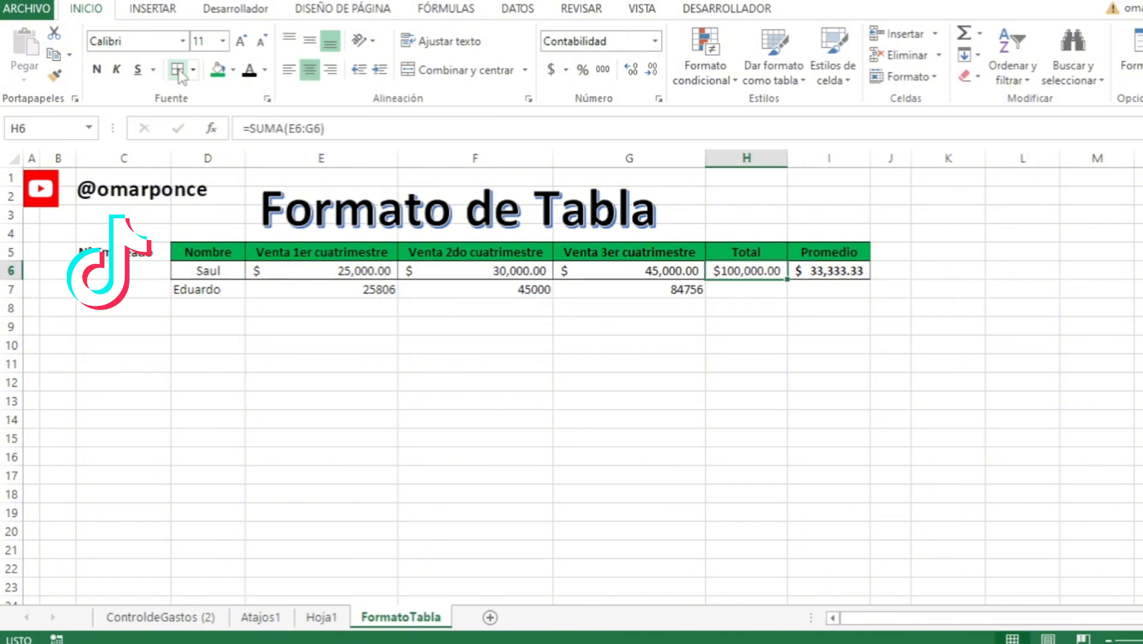
key(Down)
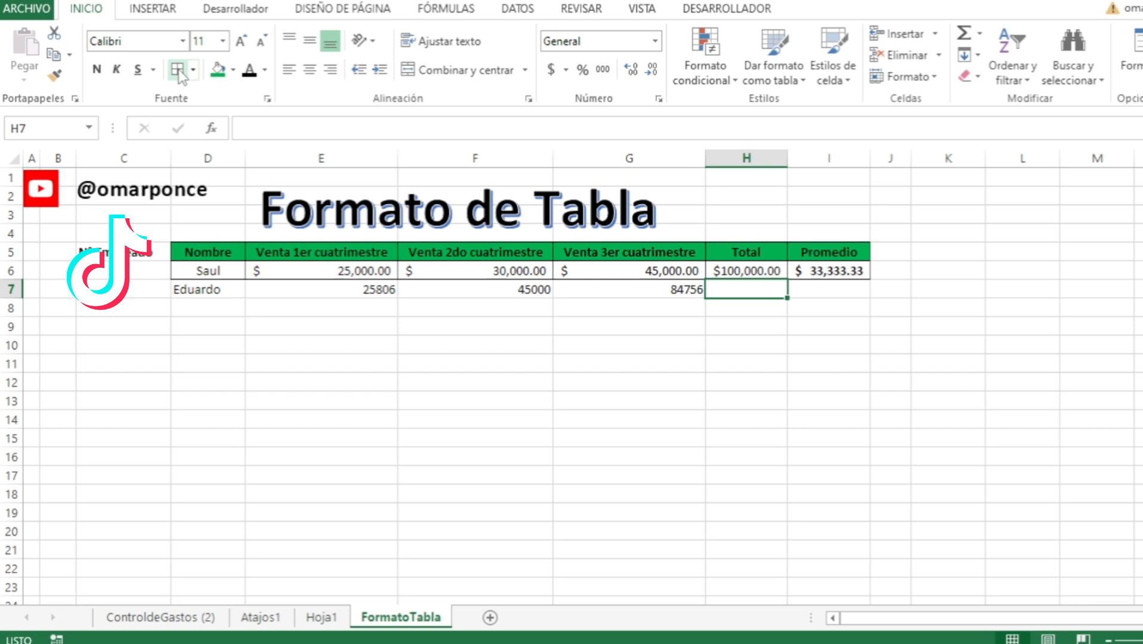
key(Right)
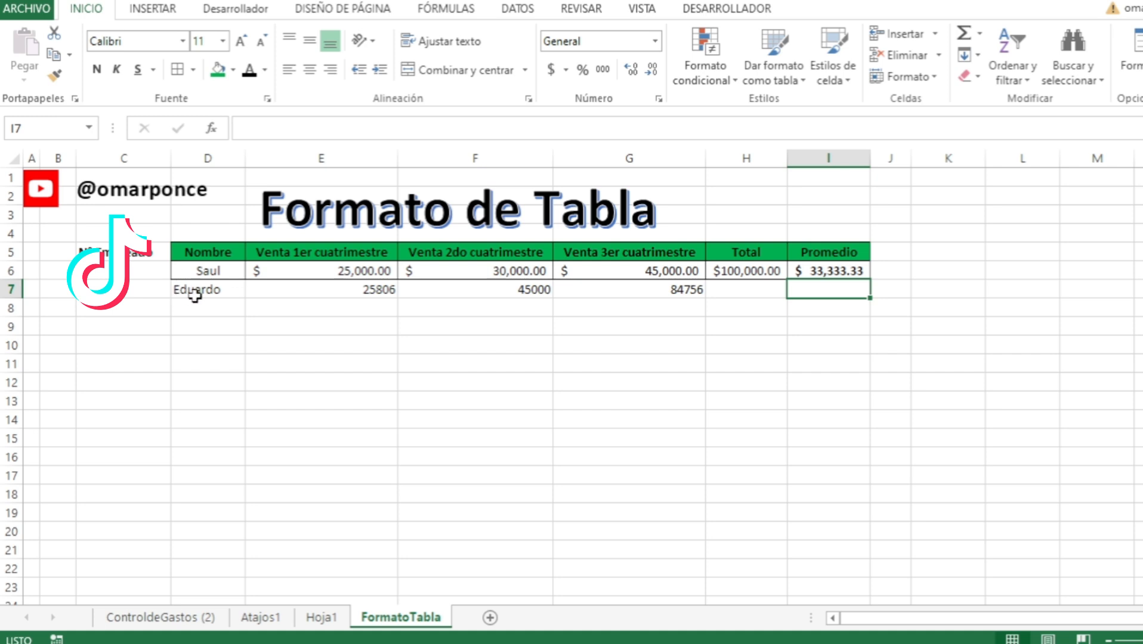
drag(195, 296, 577, 289)
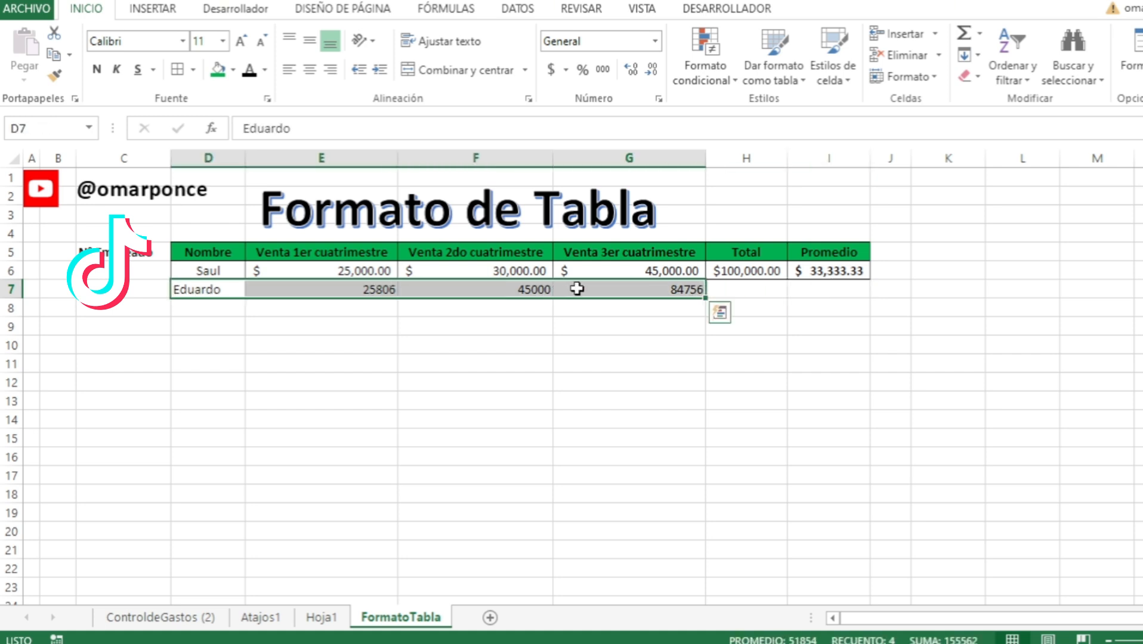
click(773, 270)
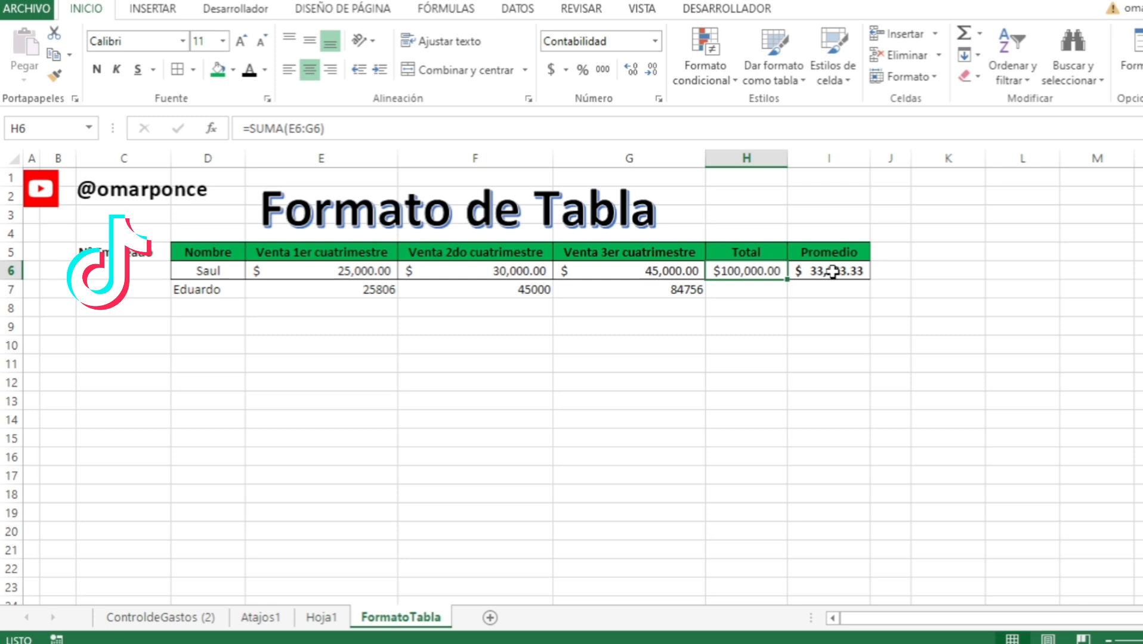
Undo the employee entries, formulas, borders and green fill back to the plain column headers in row 5.
key(ctrl+z)
key(ctrl+z)
key(ctrl+z)
key(ctrl+z)
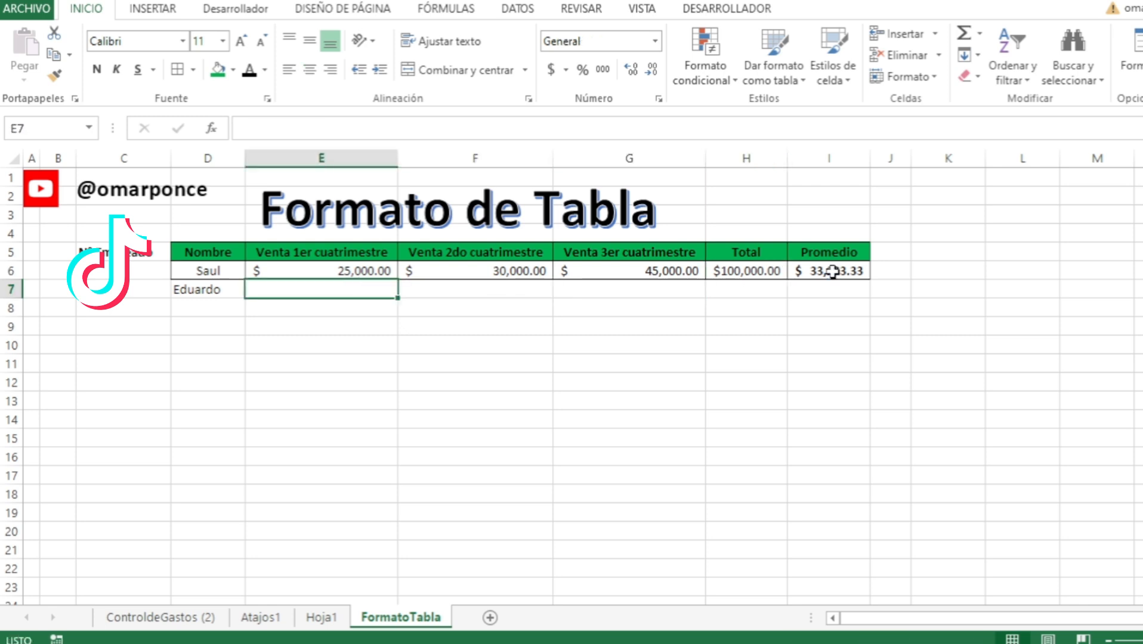
key(ctrl+z)
key(ctrl+z)
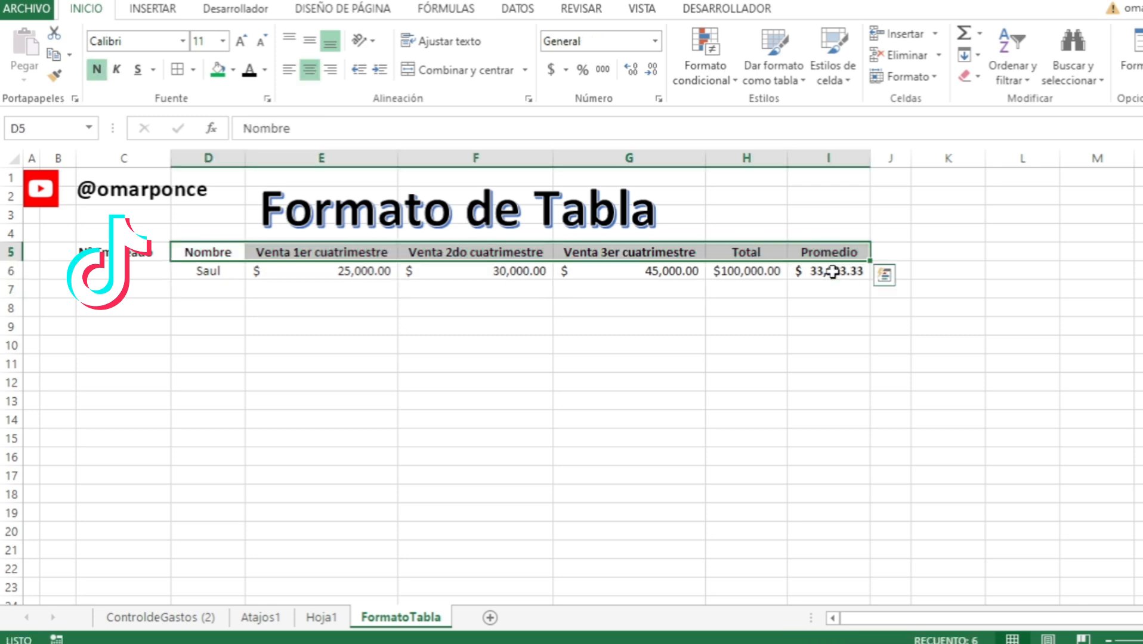
key(ctrl+z)
key(ctrl+z)
key(ctrl+z)
key(ctrl+z)
key(ctrl+z)
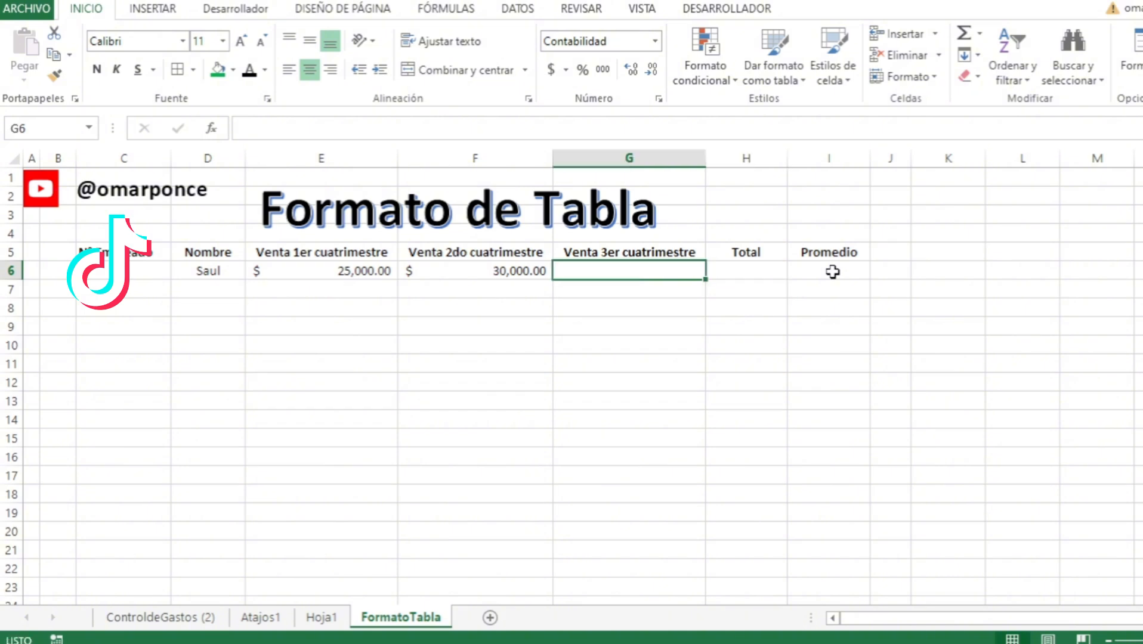
key(ctrl+z)
key(ctrl+z)
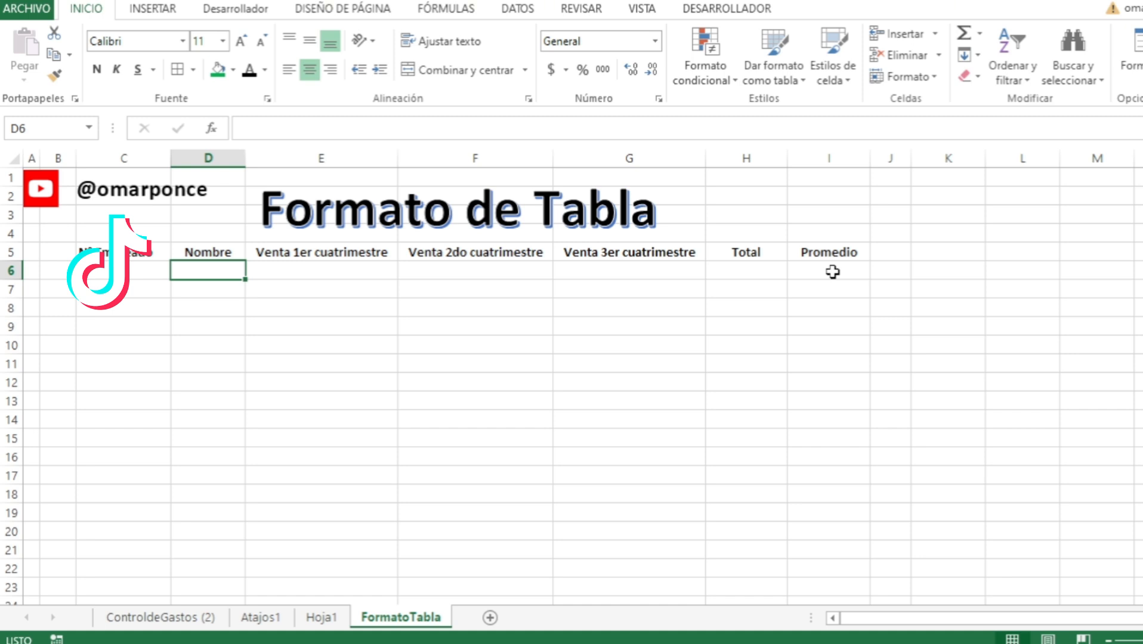
Select the header cells together with the empty row beneath them, D5:I6.
key(Up)
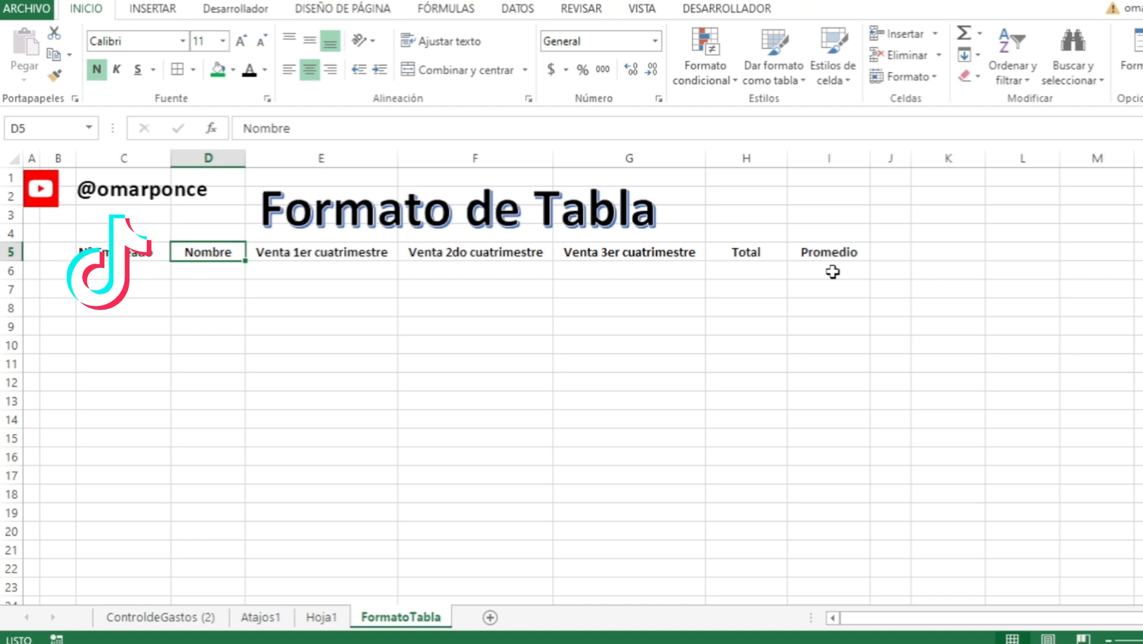
key(shift+Right)
key(shift+Right)
key(shift+Right)
key(shift+Right)
key(shift+Right)
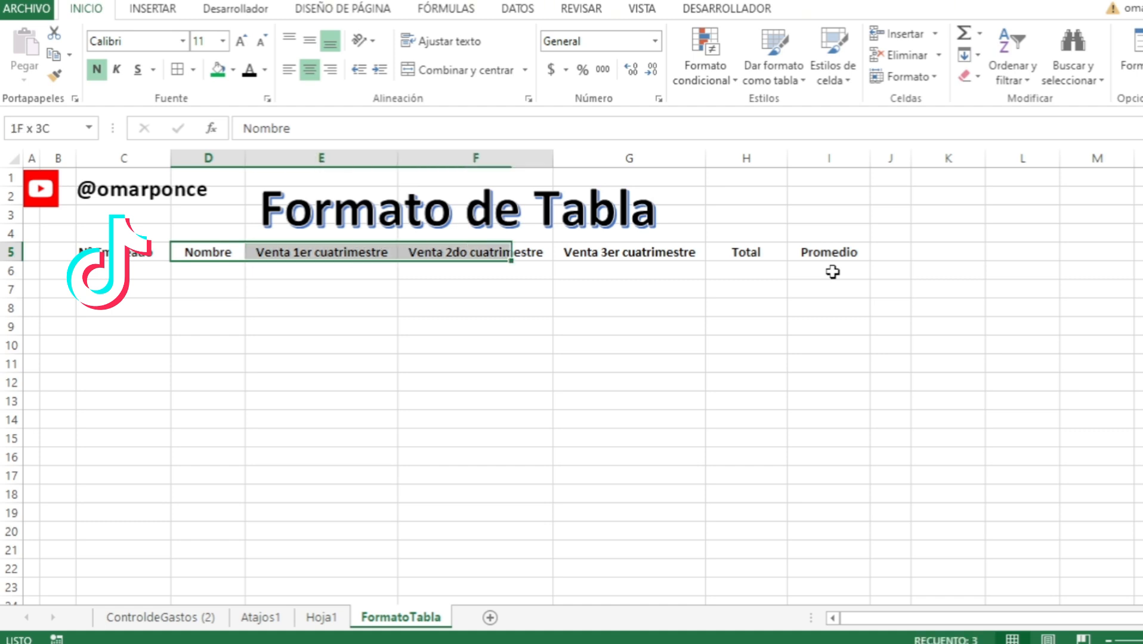
key(shift+Down)
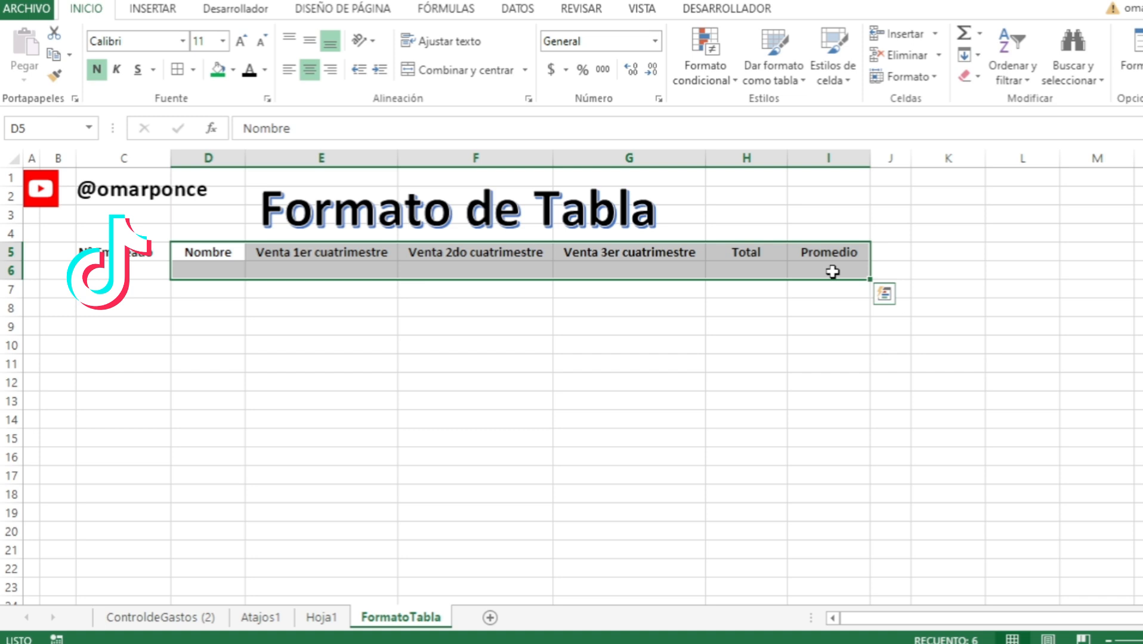
Try creating a table with headers from D5:I6, and undo it.
key(ctrl+t)
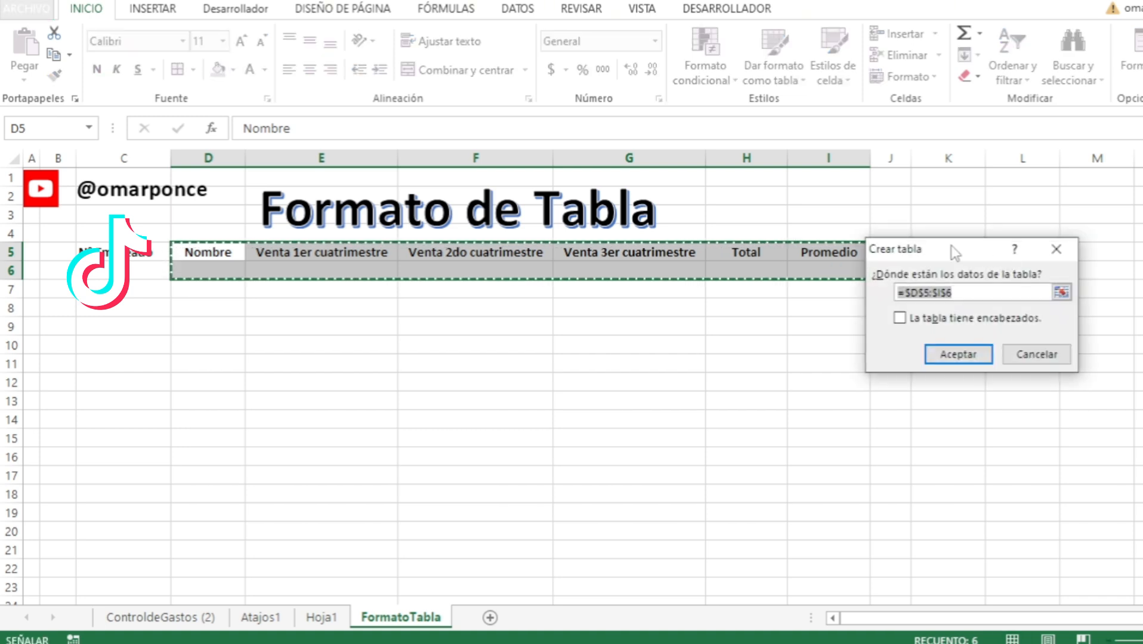
drag(951, 245, 420, 293)
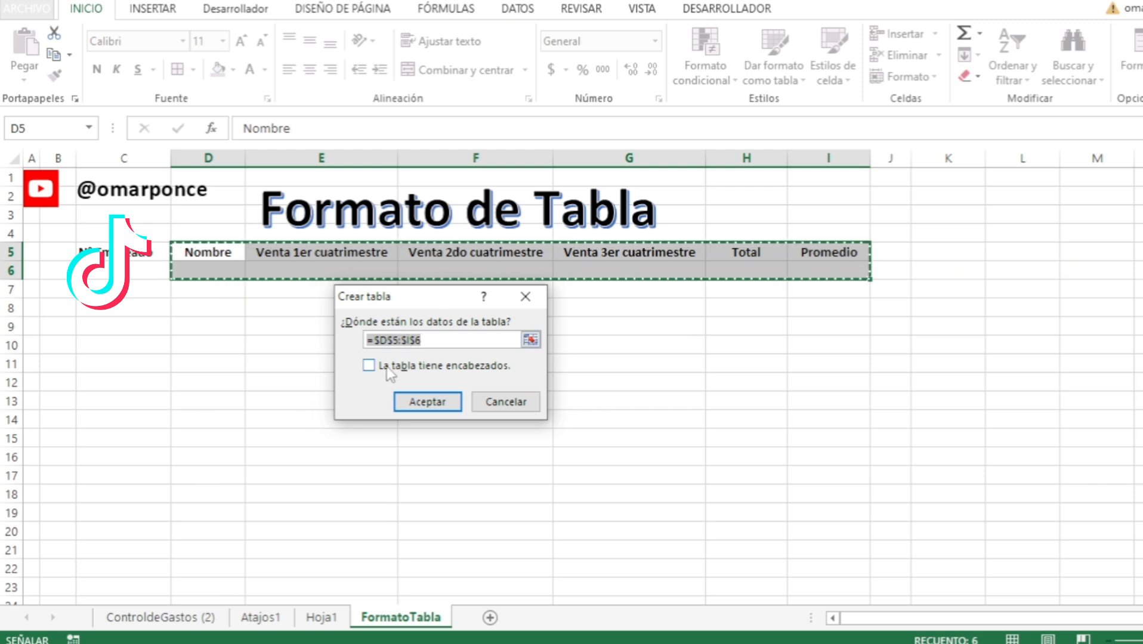
click(368, 366)
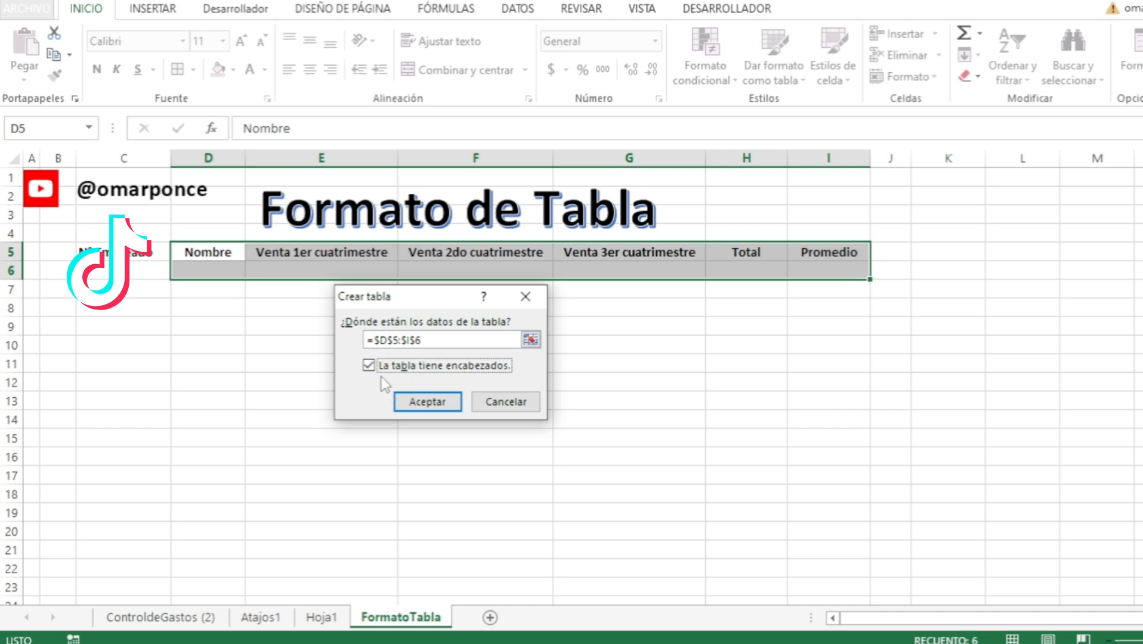
click(411, 403)
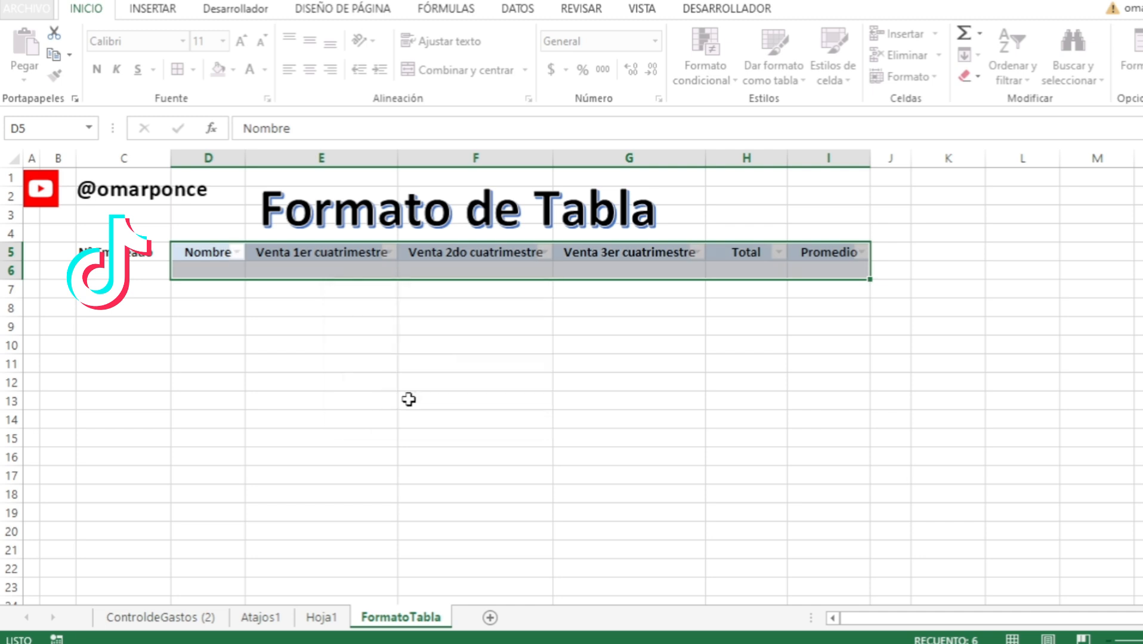
key(ctrl+z)
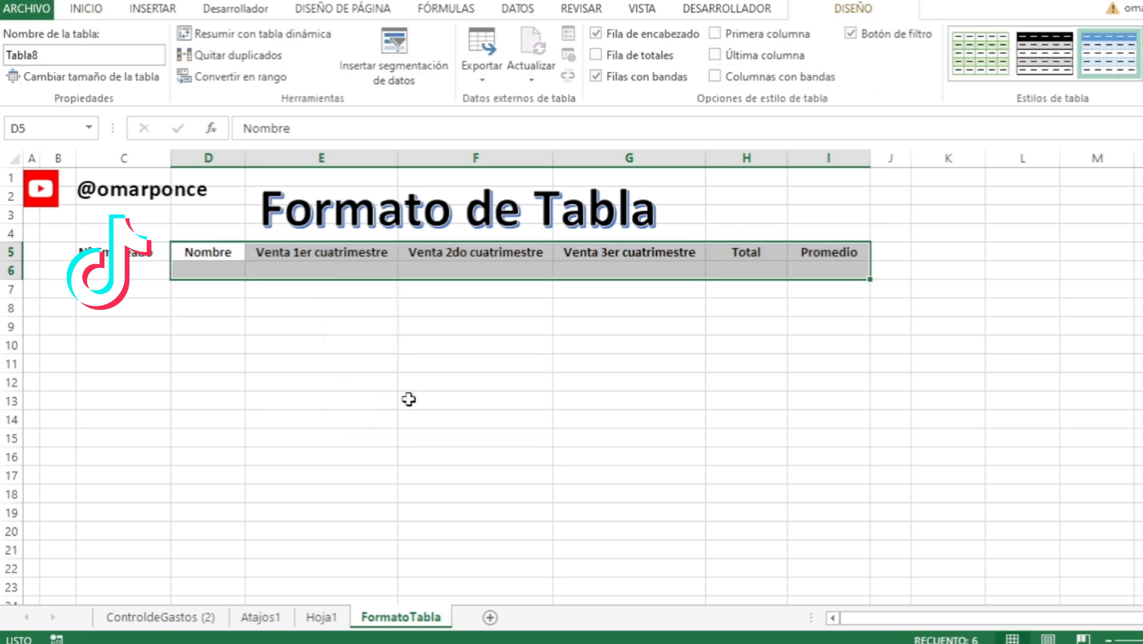
Insert a table on D5:I6 using the first row as headers.
click(168, 18)
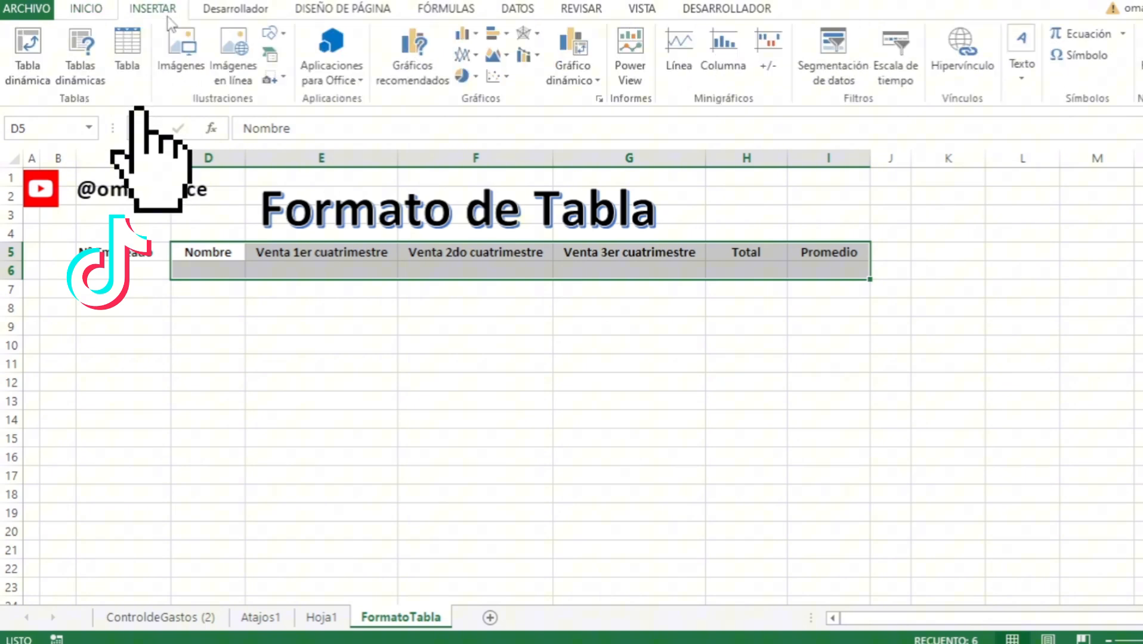
click(137, 57)
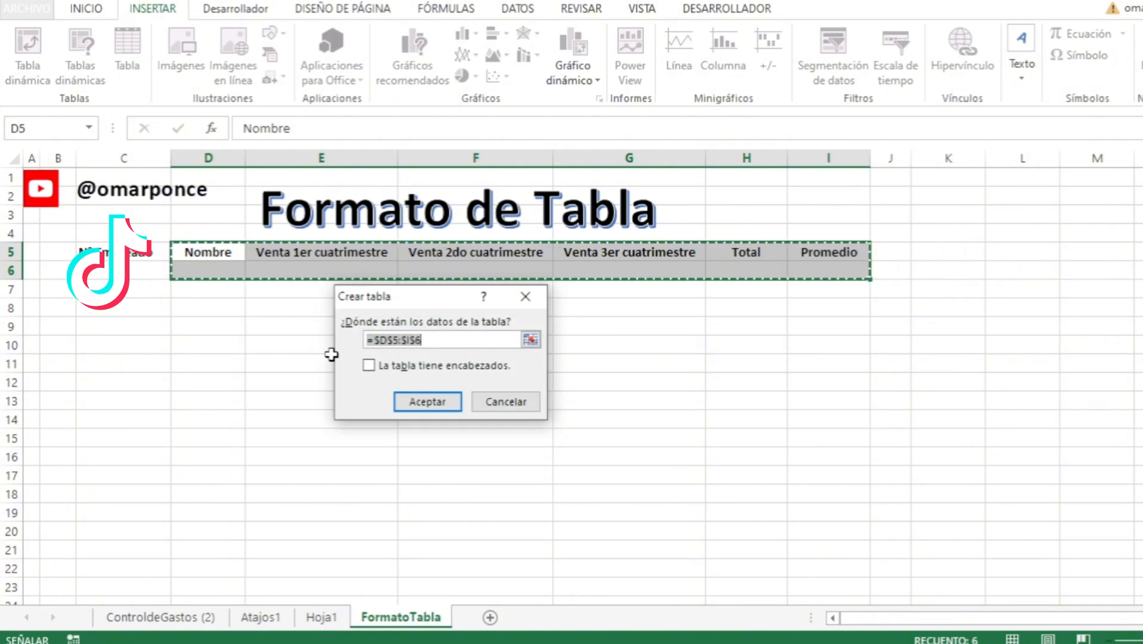
click(368, 365)
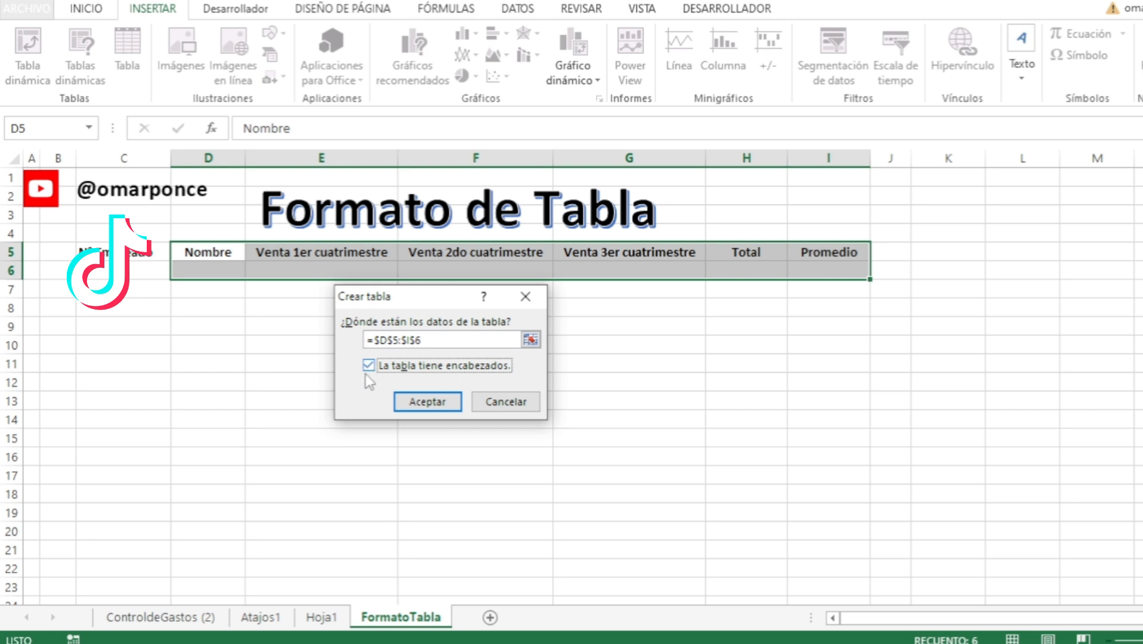
click(410, 405)
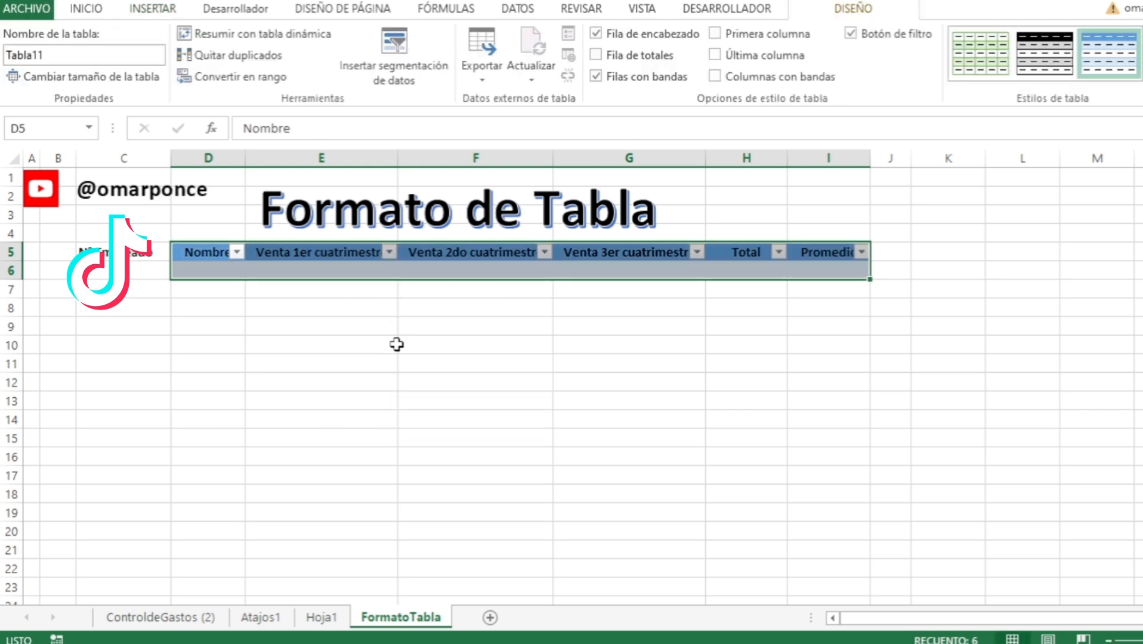
Examine the new table's design options and the range offered for resizing it, without changing anything.
click(388, 326)
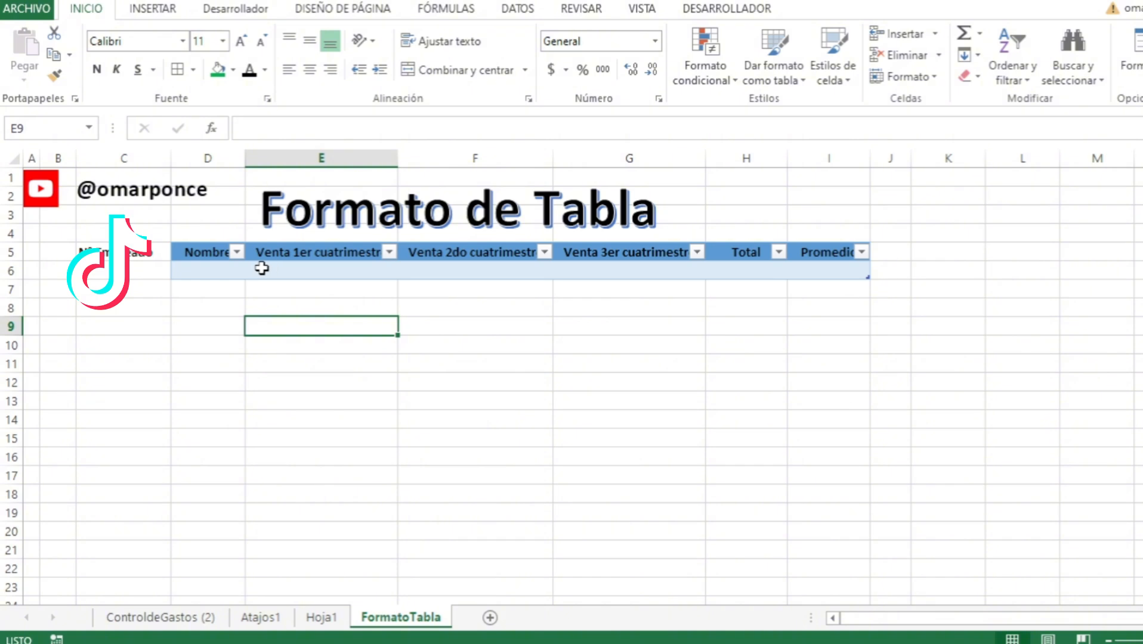
click(216, 256)
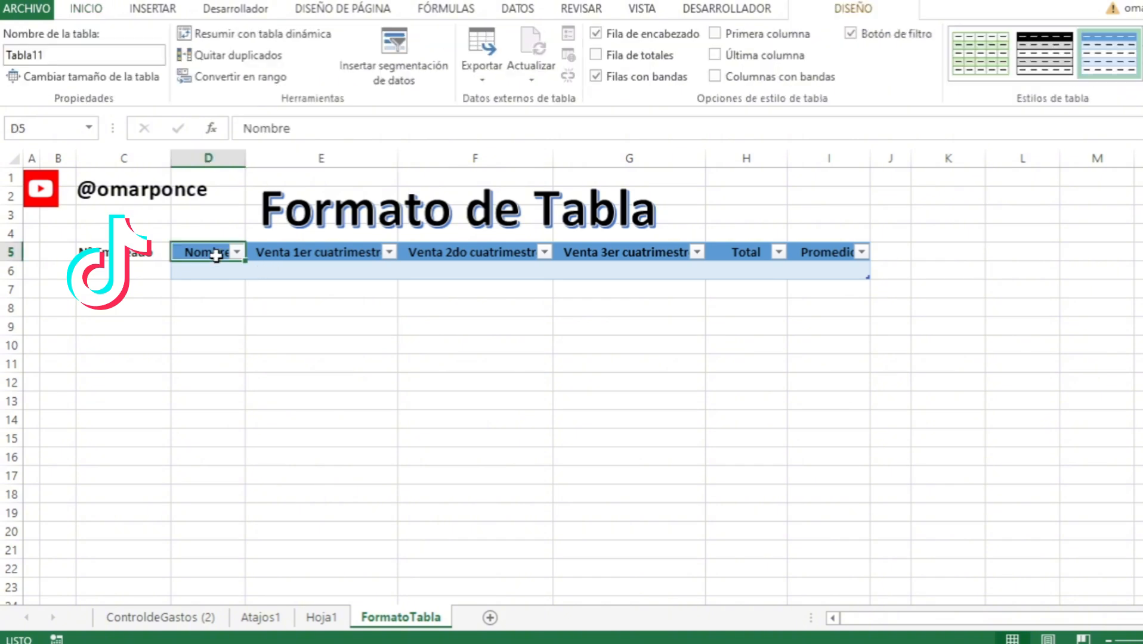
click(319, 327)
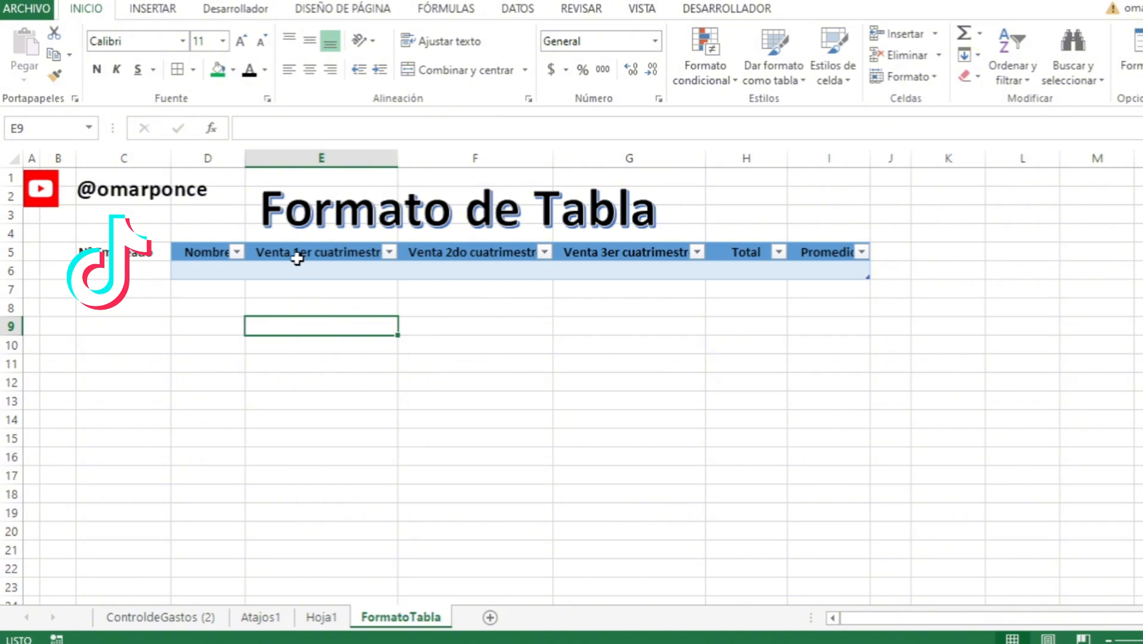
click(296, 255)
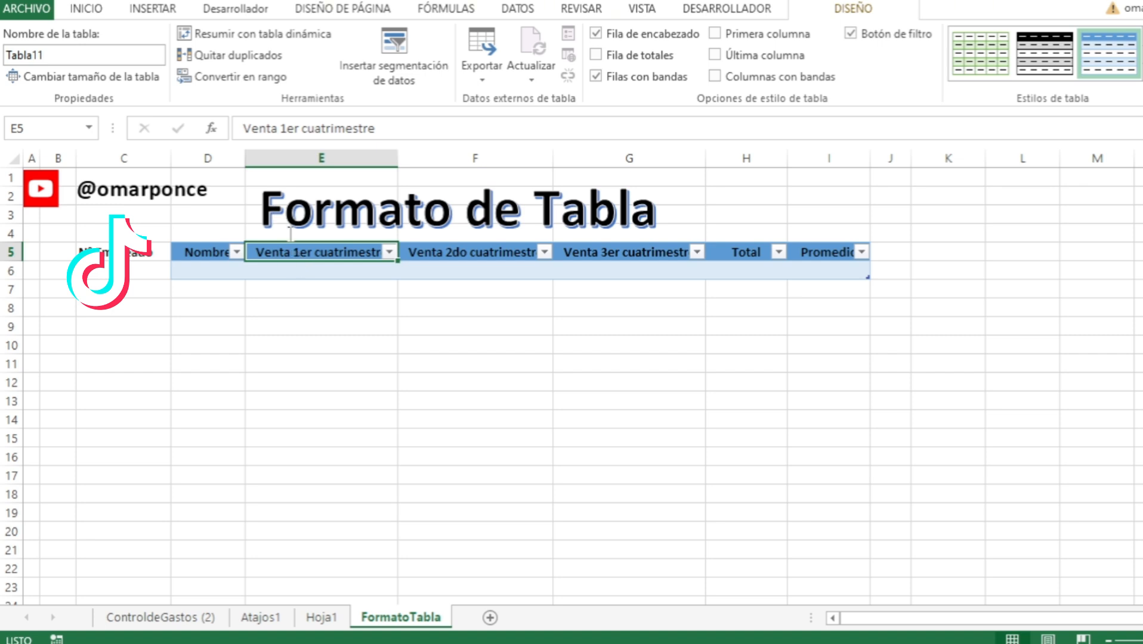
click(96, 81)
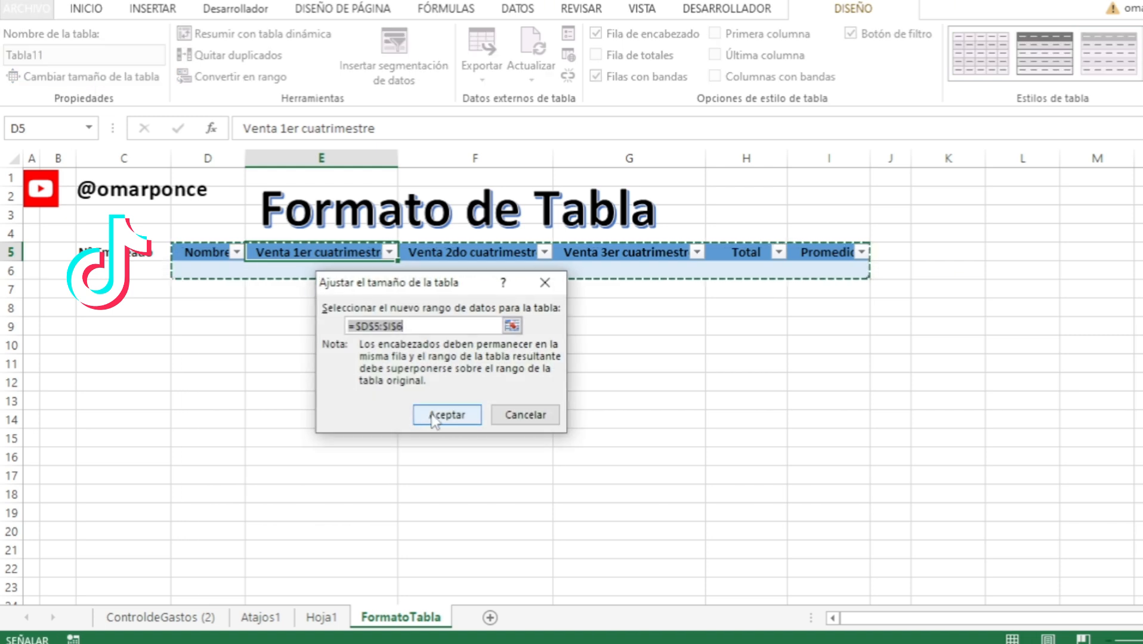
click(521, 416)
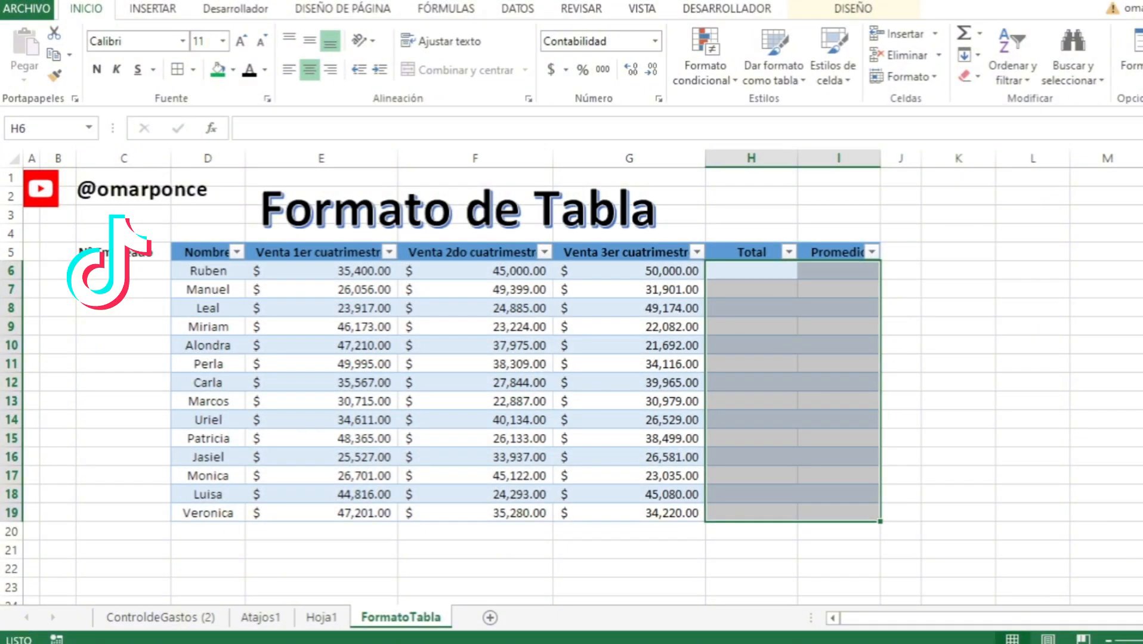
key(Up)
key(Left)
key(Down)
key(Down)
key(Left)
key(Left)
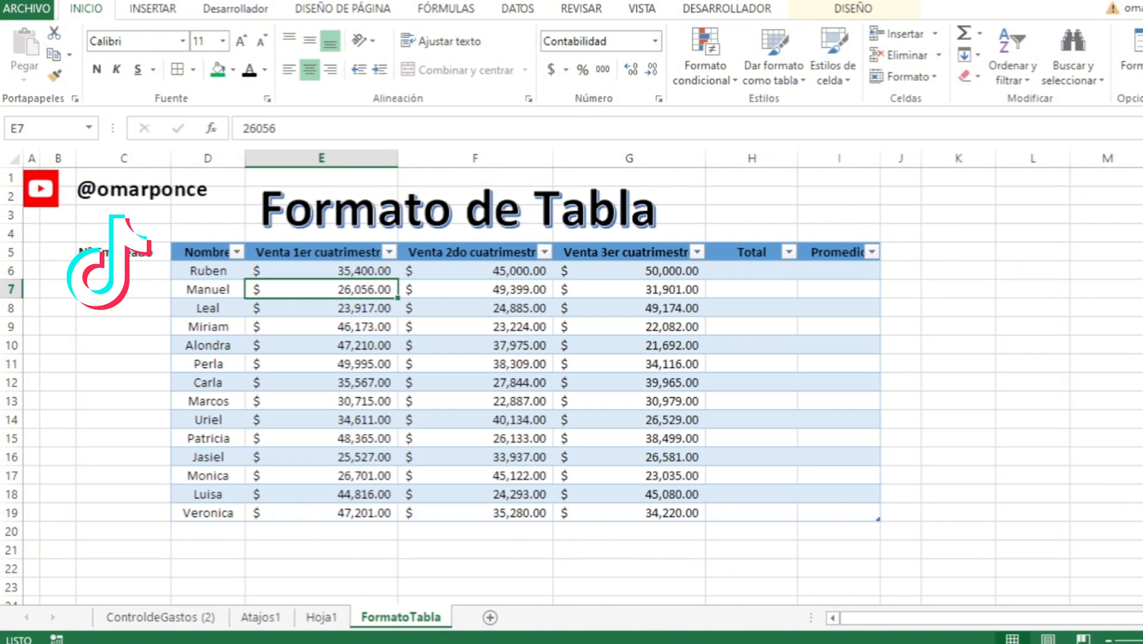
Fill the Total column by entering in H6 a SUMA formula over the row's Venta 1er cuatrimestre to Venta 3er cuatrimestre cells.
key(Up)
key(Right)
key(Right)
key(Right)
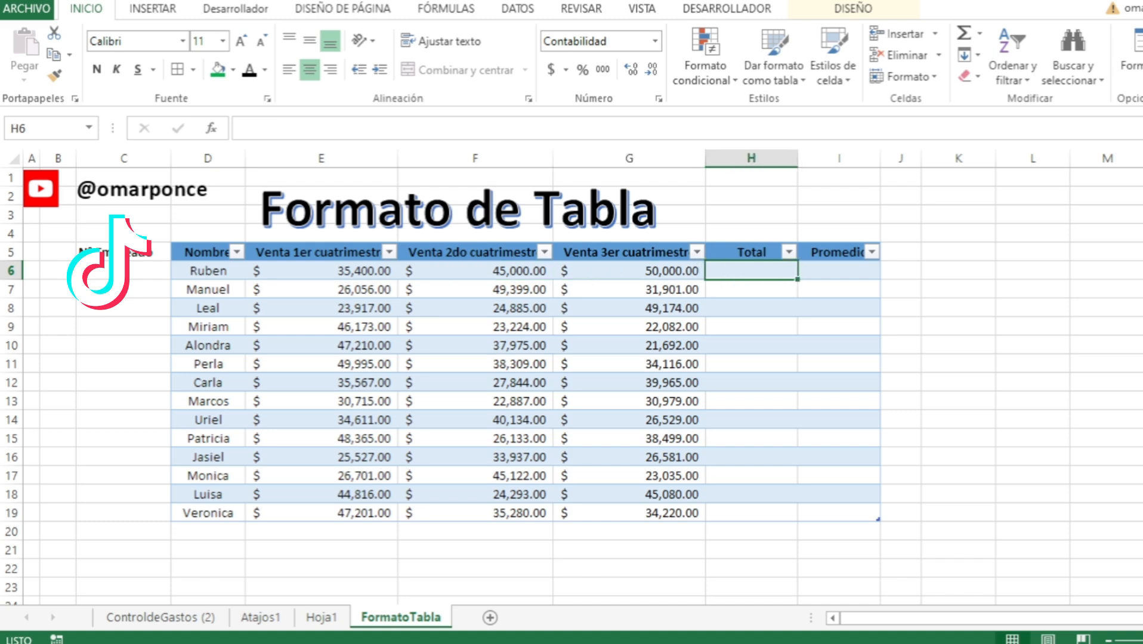
text(=)
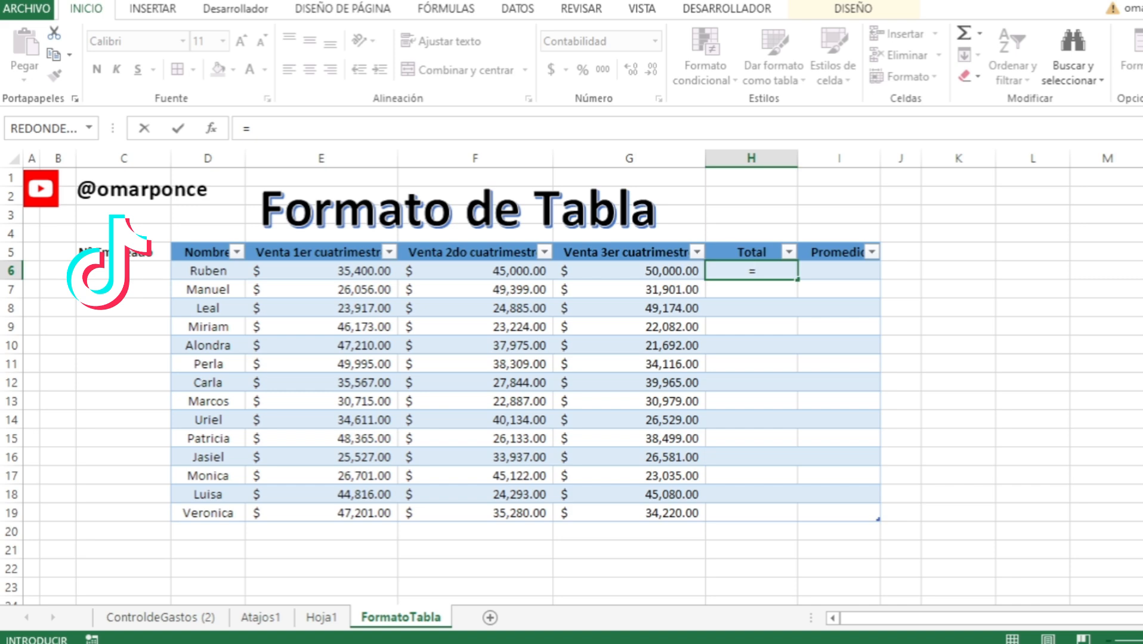
text(suma)
key(Tab)
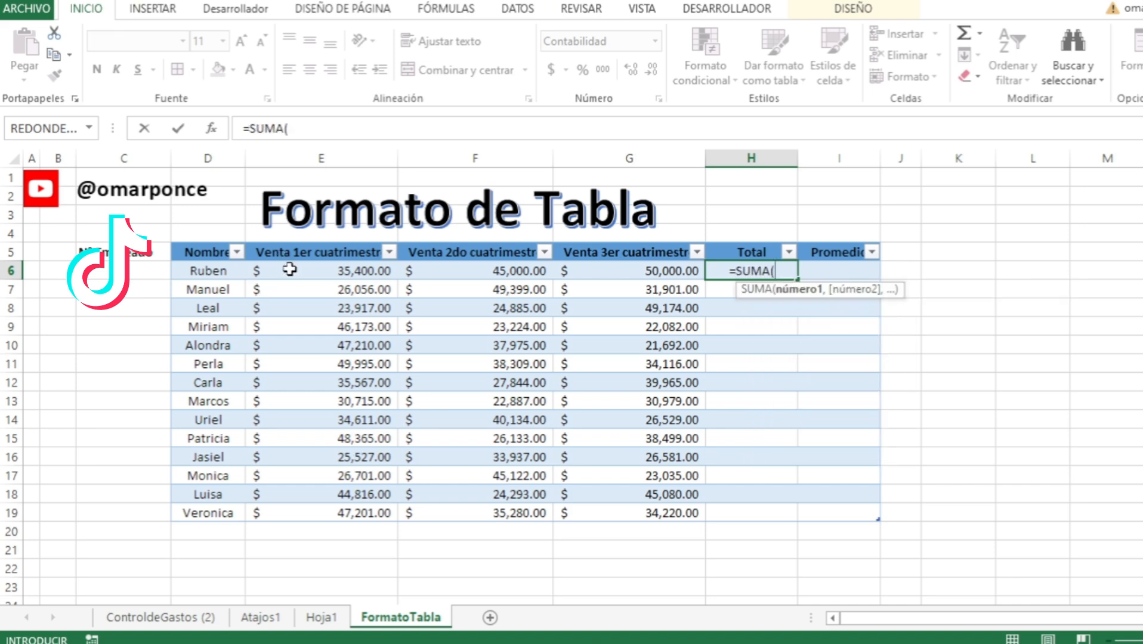
drag(289, 269, 571, 272)
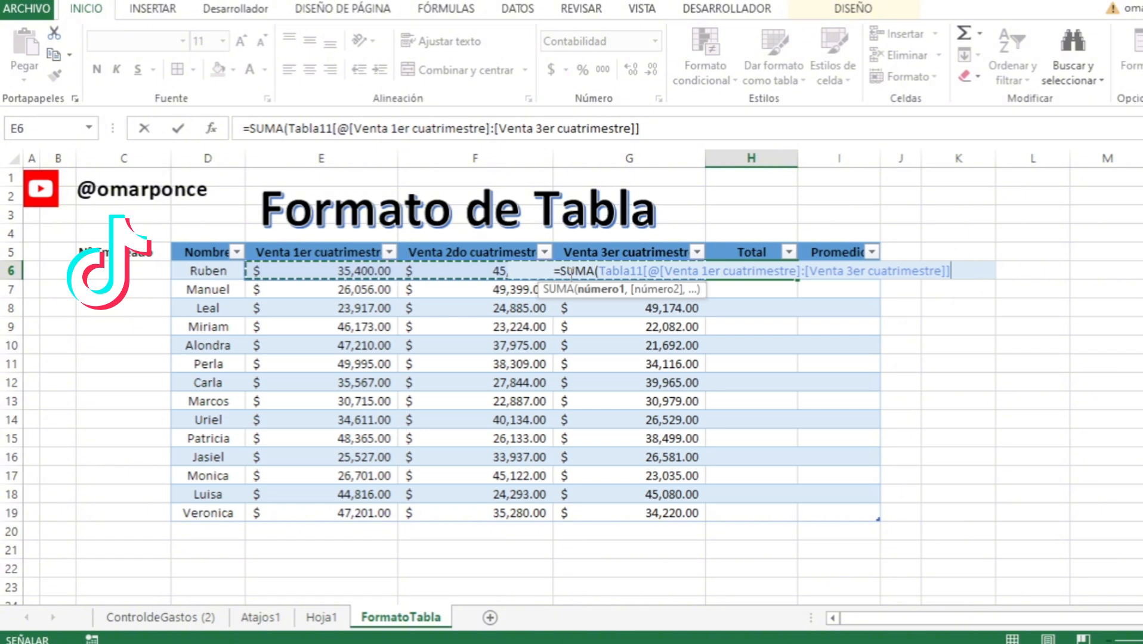
text())
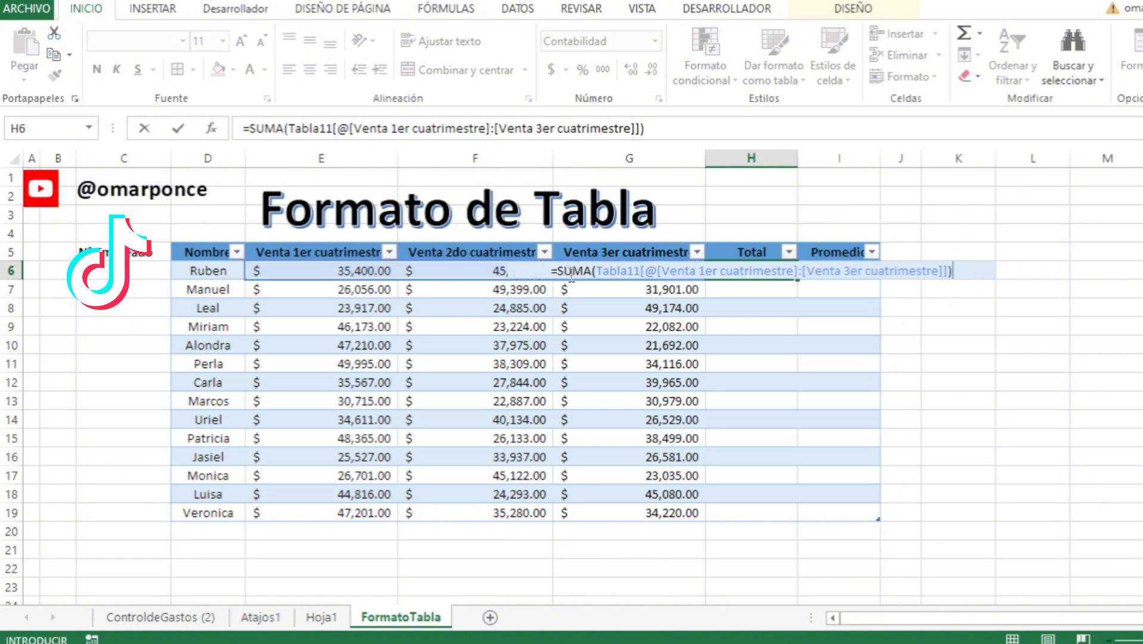
key(Return)
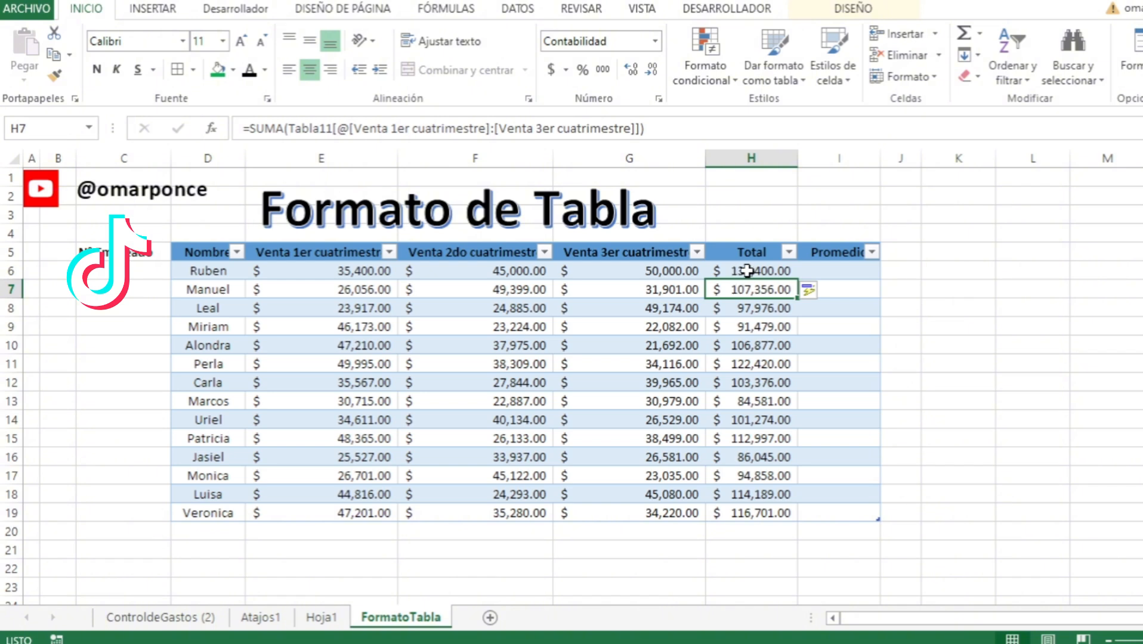
Fill the Promedio column by entering in I6 a PROMEDIO formula over the row's Venta 1er cuatrimestre to Venta 3er cuatrimestre cells.
click(829, 270)
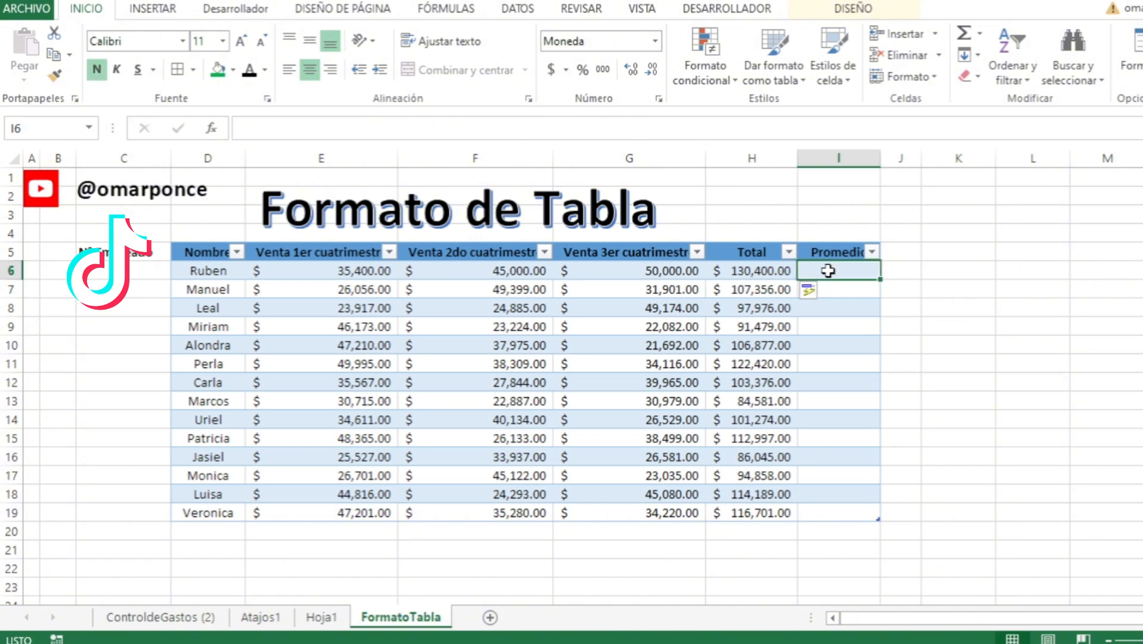
text(=)
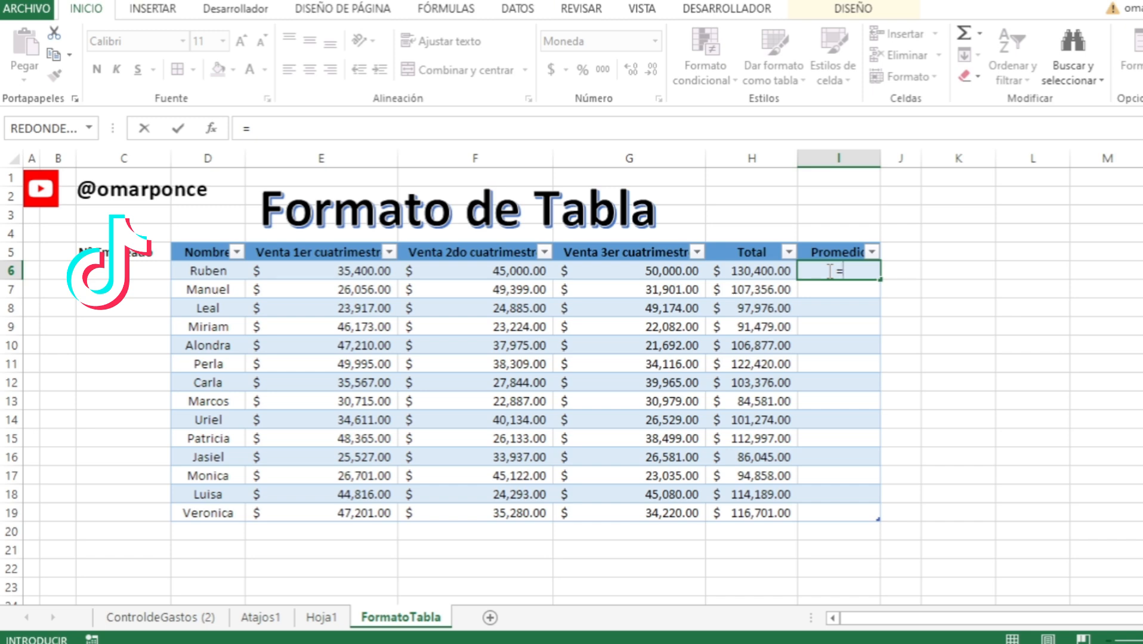
text(prom)
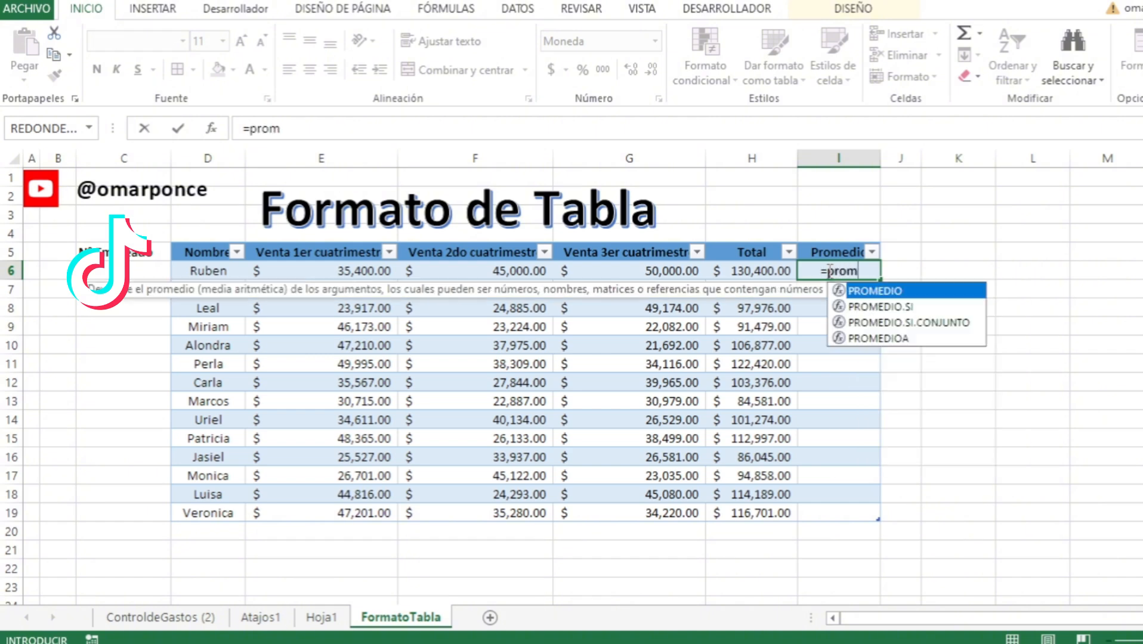
key(Tab)
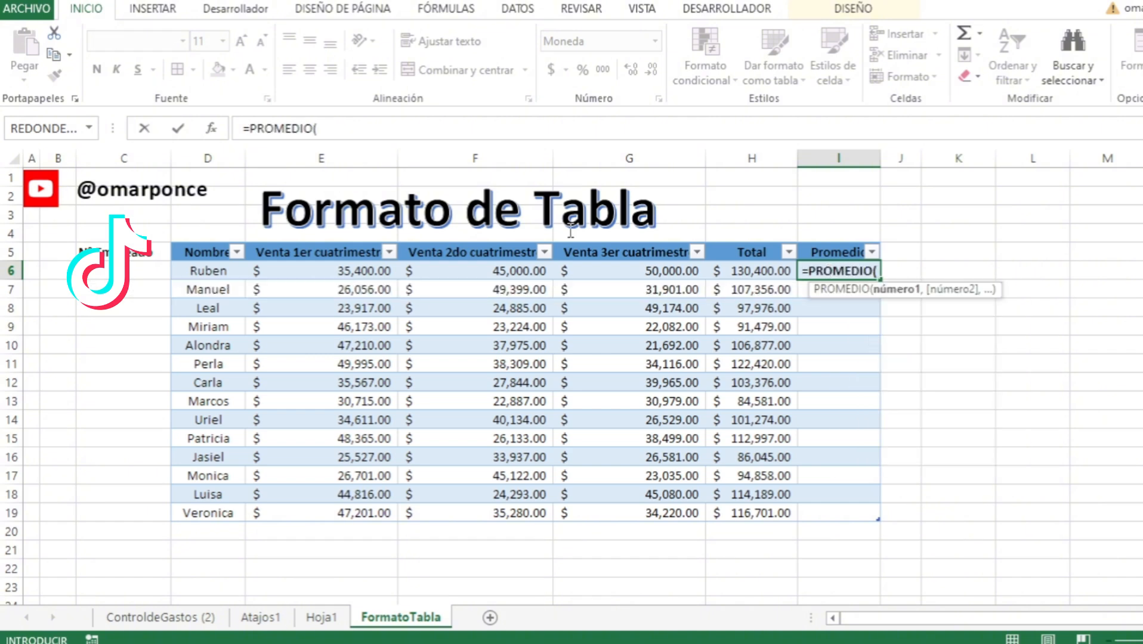
drag(349, 269, 600, 267)
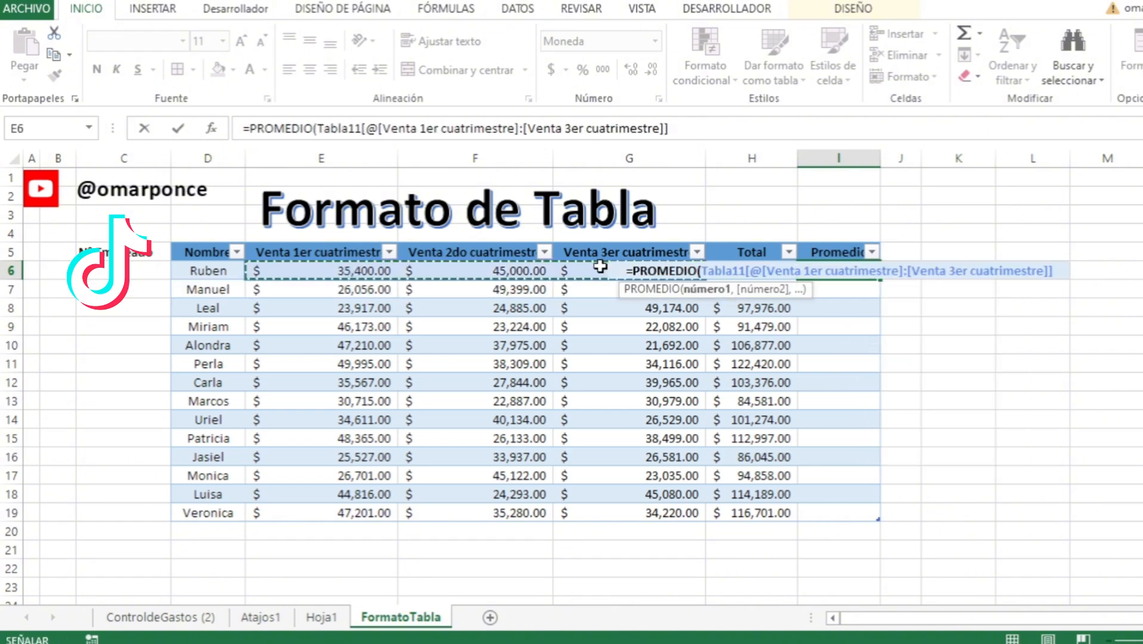
key(Return)
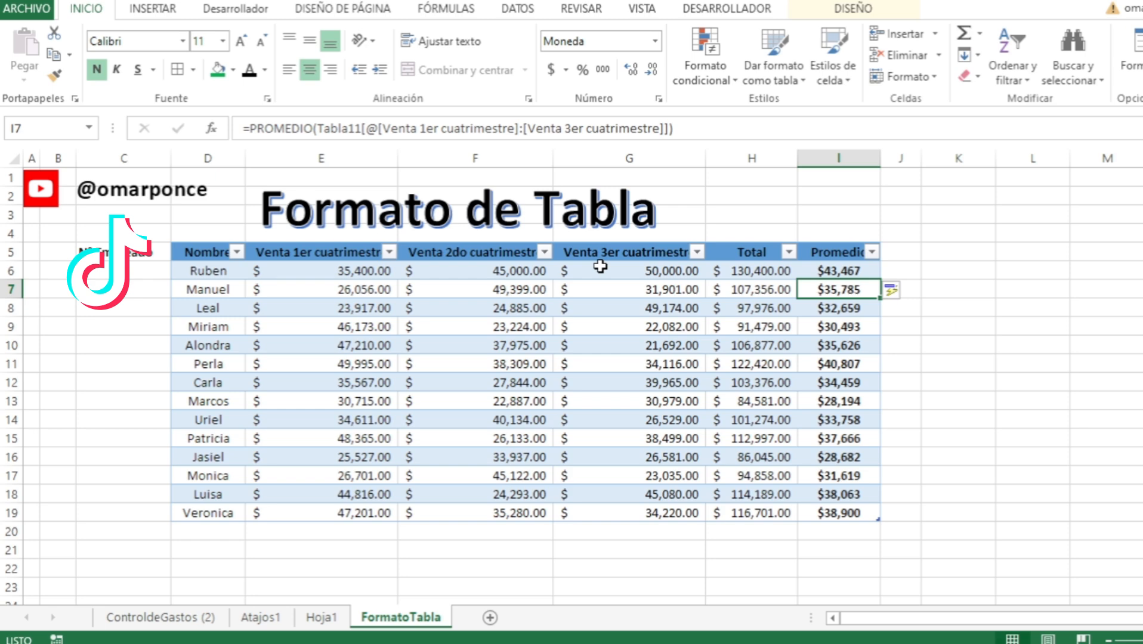
Add a new employee in row 20 directly below the table, entering the employee's name and a first-period sale of 80000.
click(215, 532)
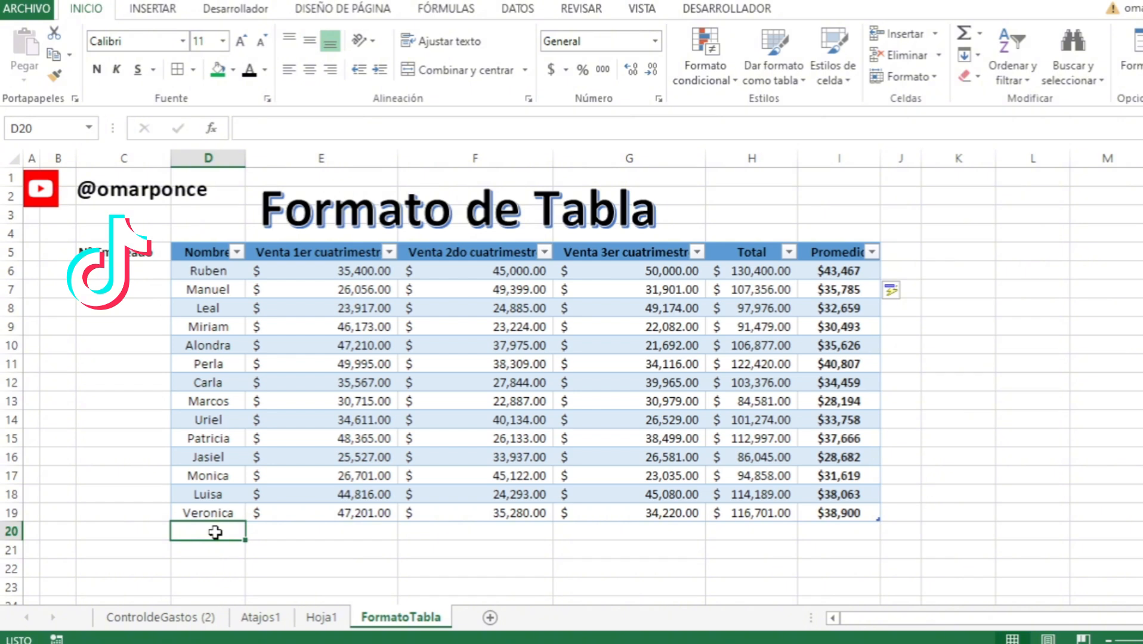
text(Alfonso)
key(Tab)
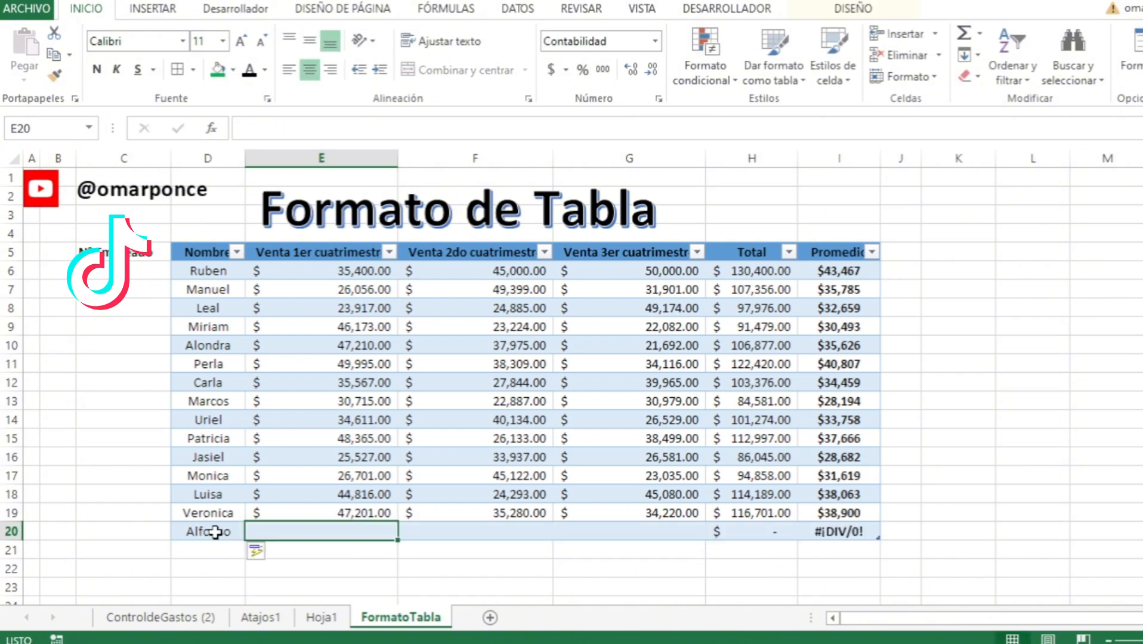
text(800)
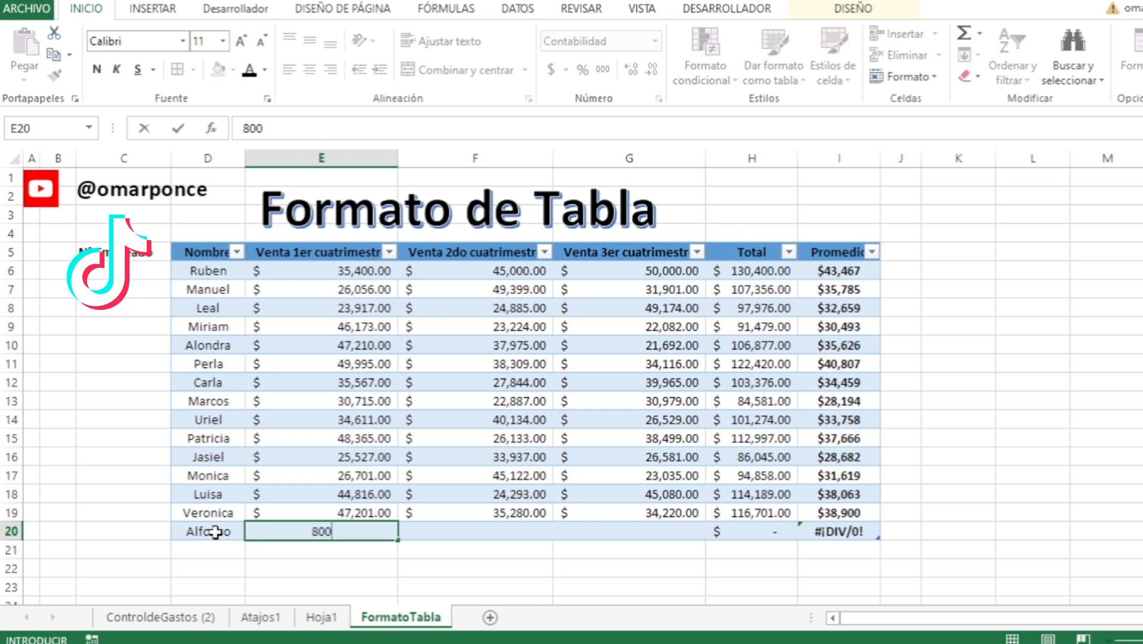
text(00)
key(Return)
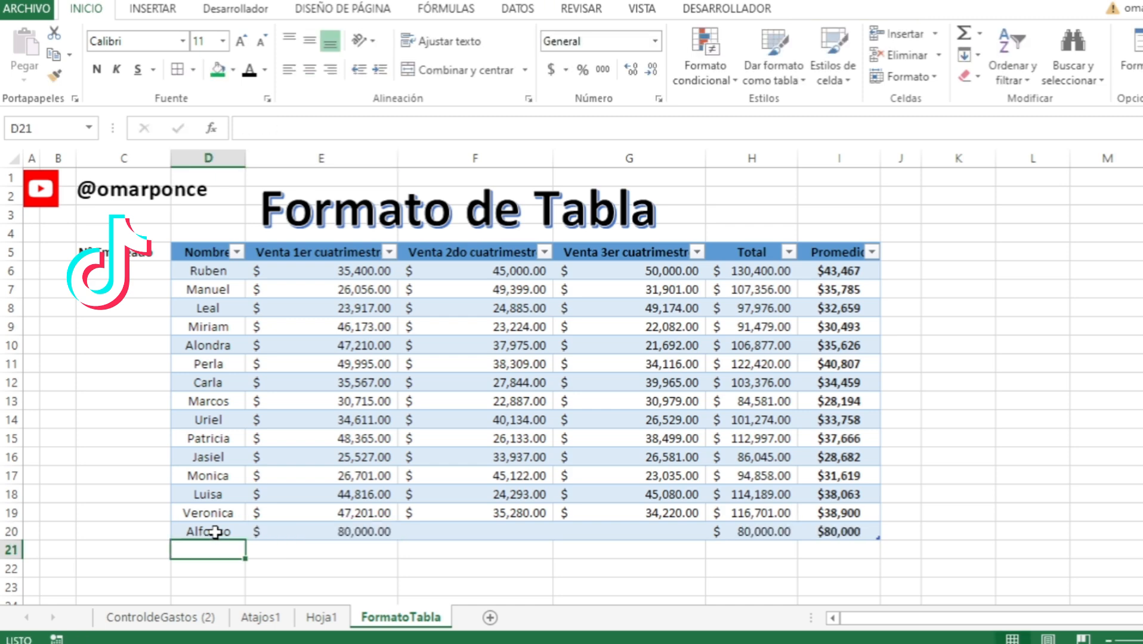
Complete the new employee's sales in row 20 with 45,000 for Venta 2do cuatrimestre and 35000 for Venta 3er cuatrimestre.
key(Up)
key(Right)
key(Right)
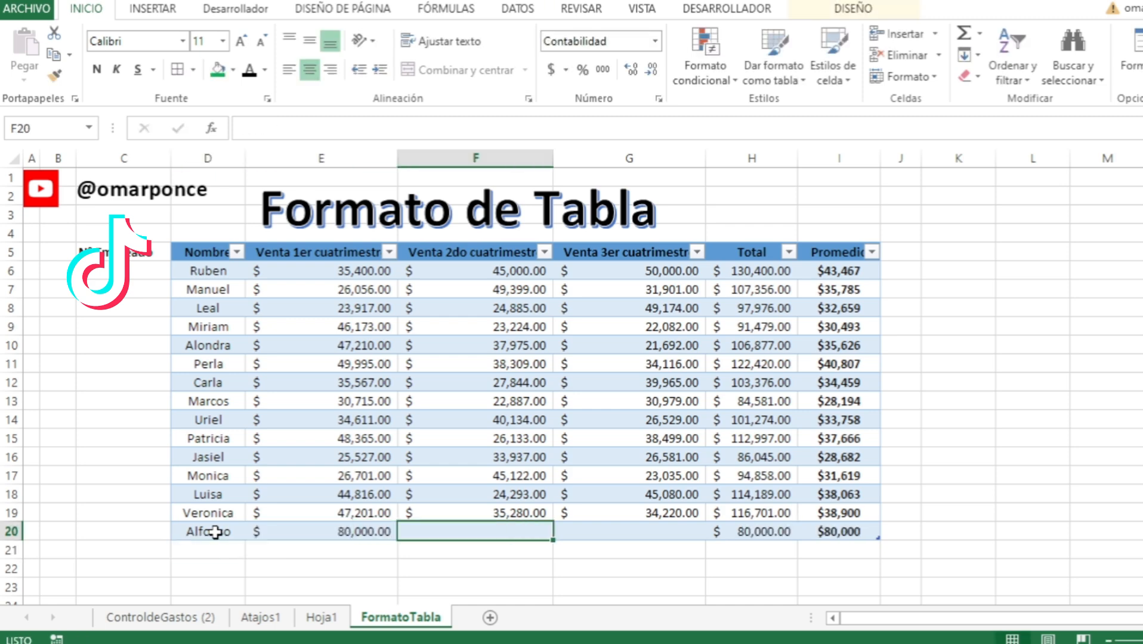
text(45,)
text(000)
key(Tab)
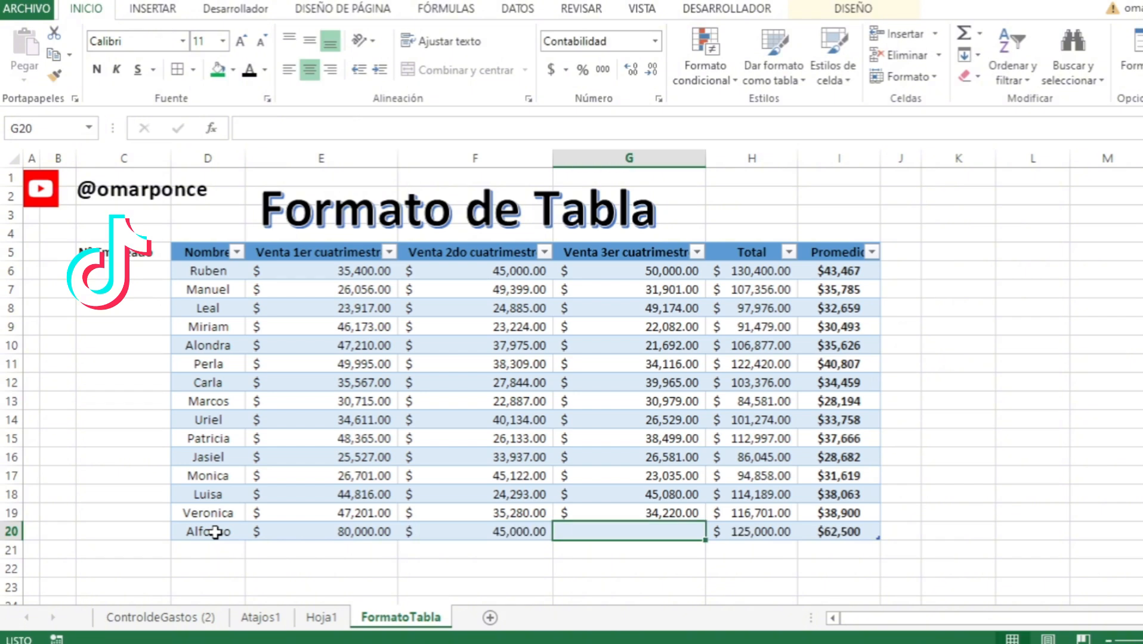
text(35000)
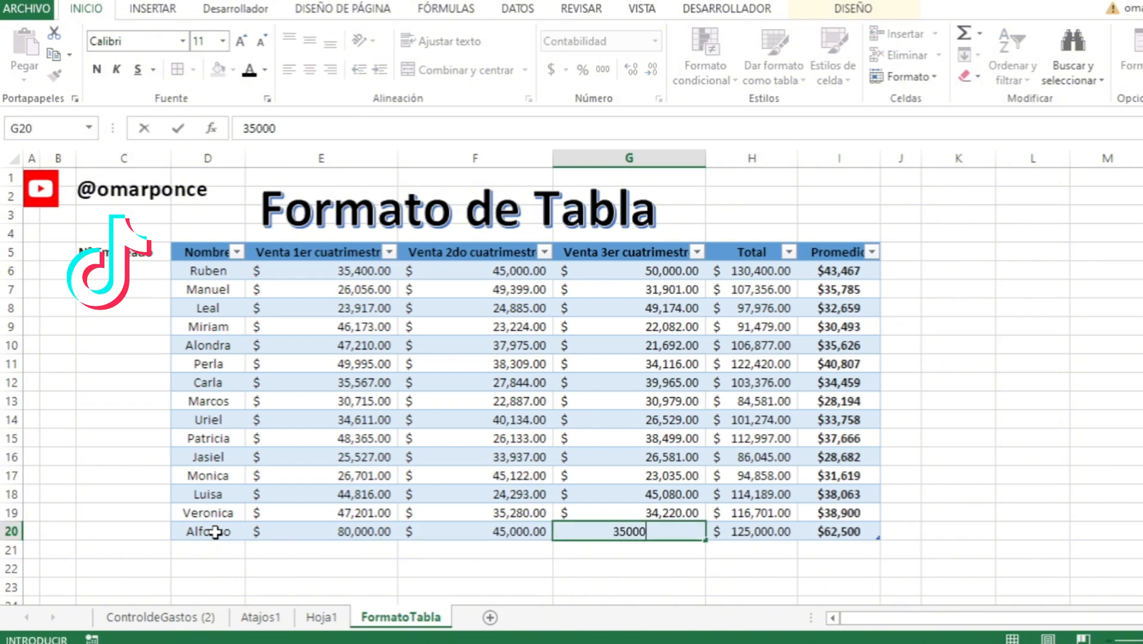
key(Tab)
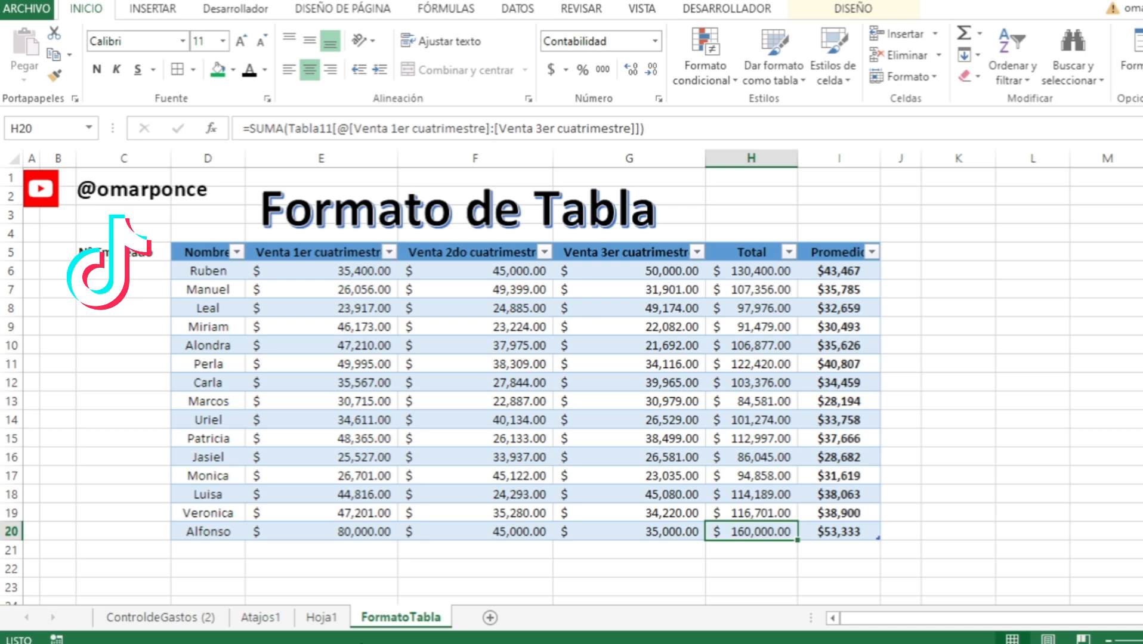
Inspect the Total and Promedio formulas in the new row, H20 and I20, without changing them.
double_click(761, 531)
key(Escape)
double_click(835, 527)
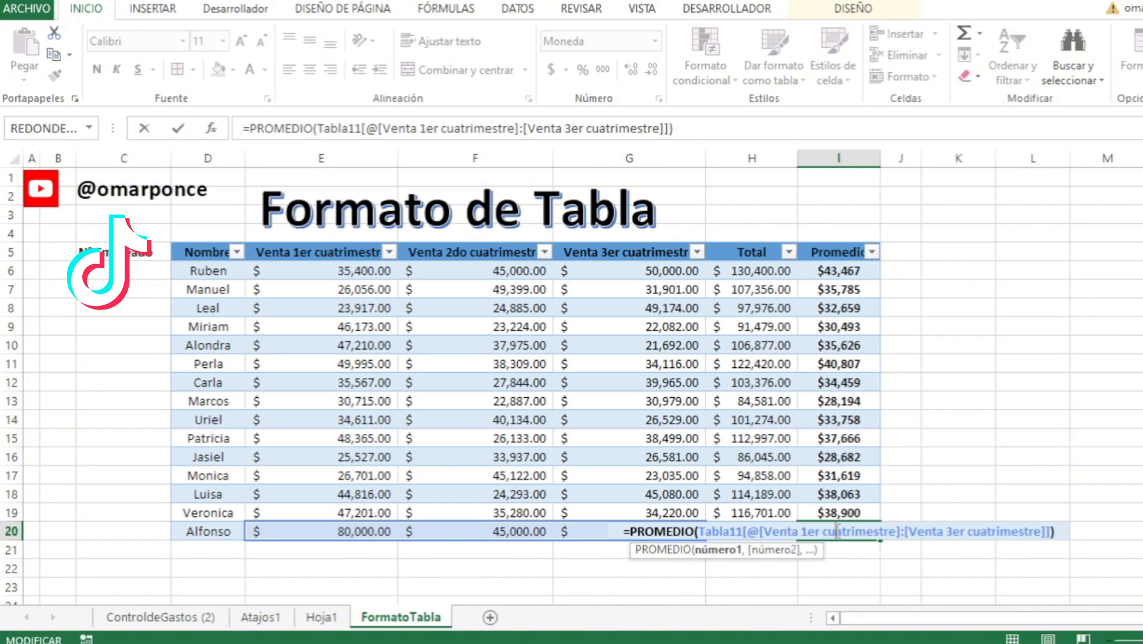
key(Escape)
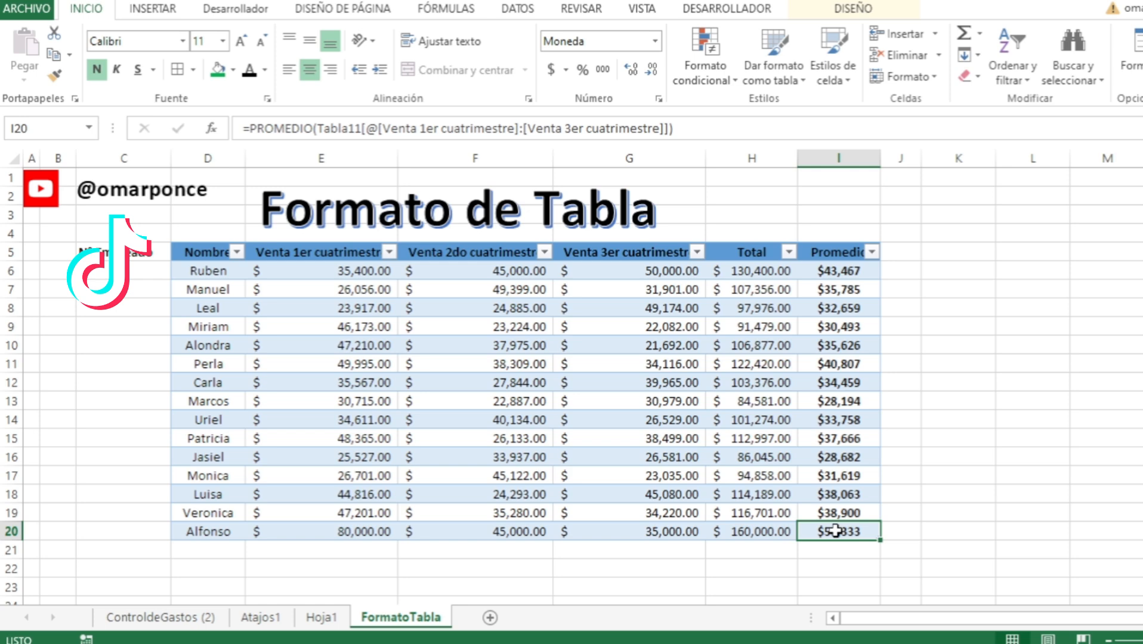
Refresh all data from the table's design options using Actualizar todo.
click(857, 9)
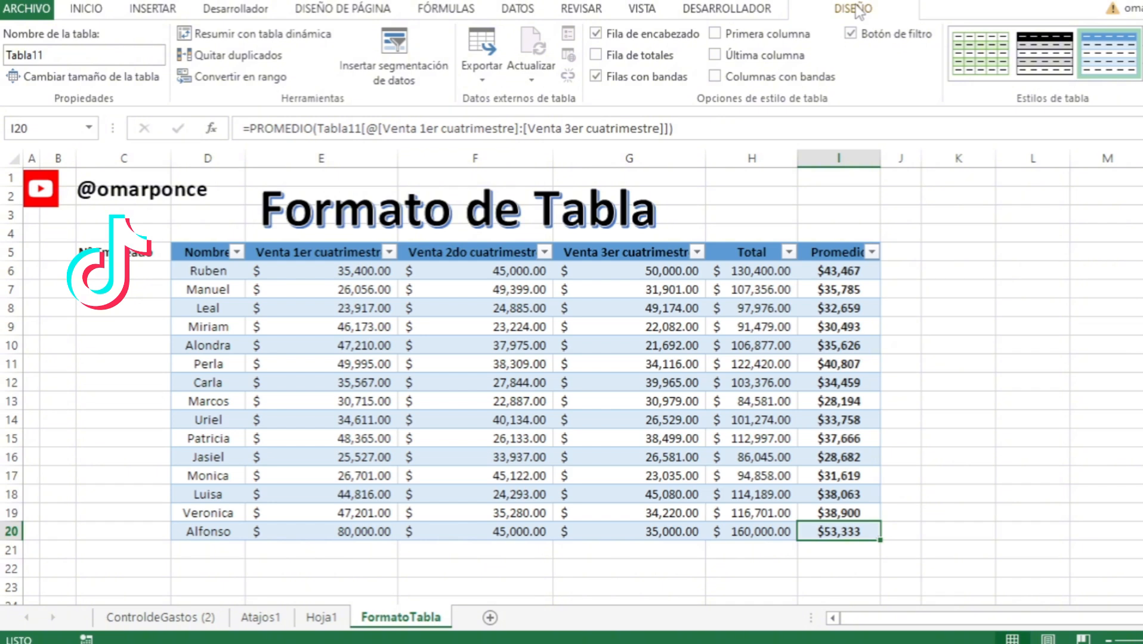
click(511, 253)
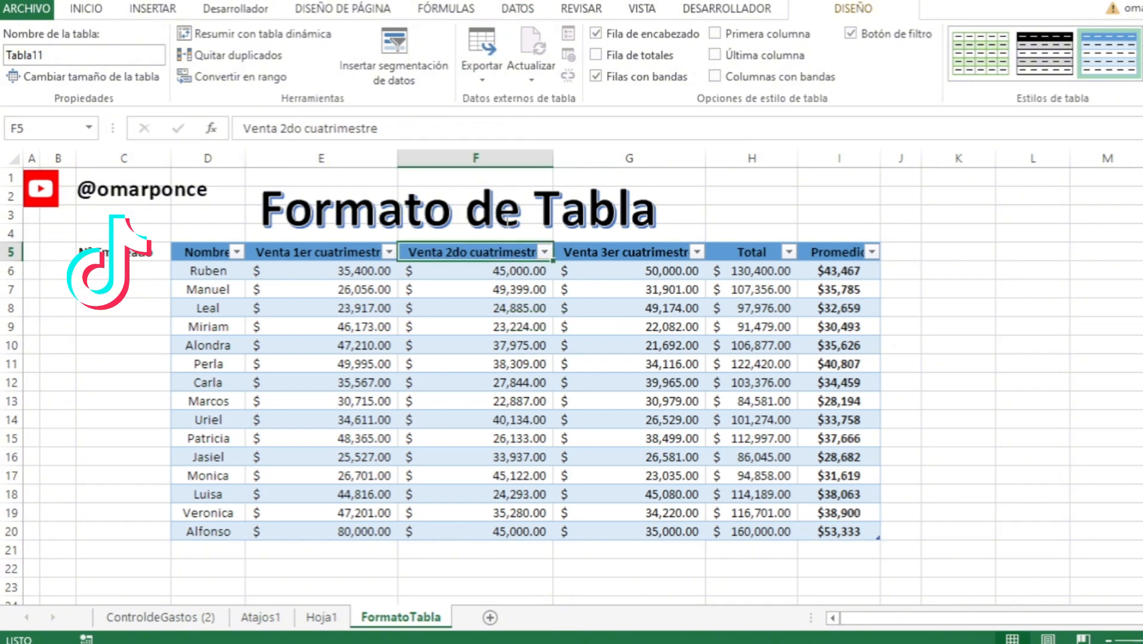
click(533, 82)
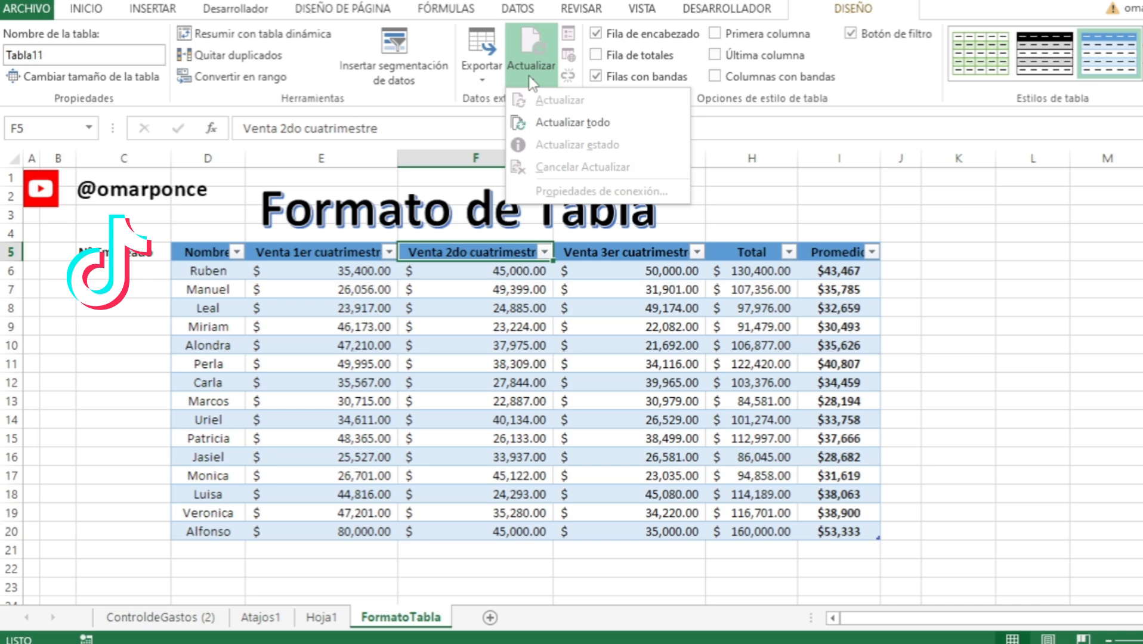
click(550, 124)
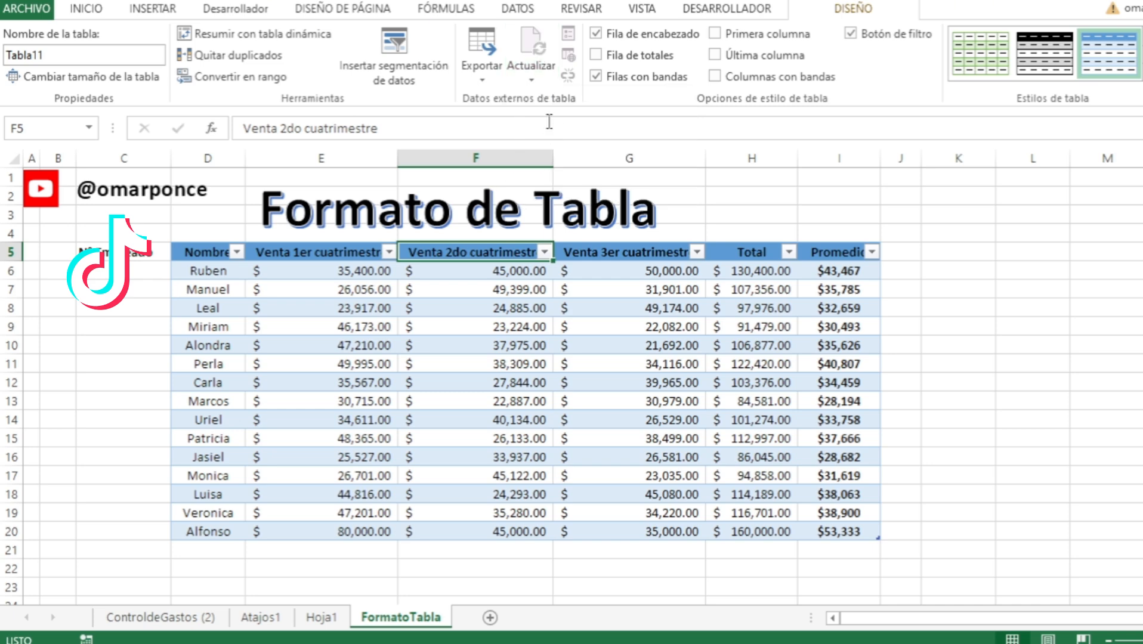
Try toggling the table's header row, totals row and banded rows one by one, restoring each option.
click(597, 272)
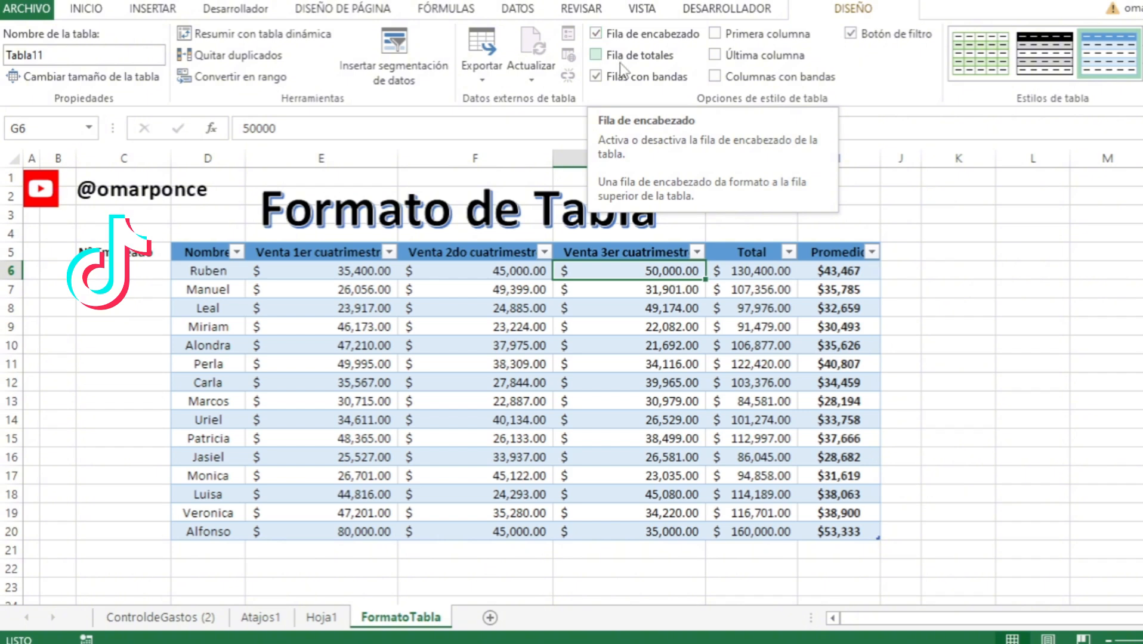
click(596, 36)
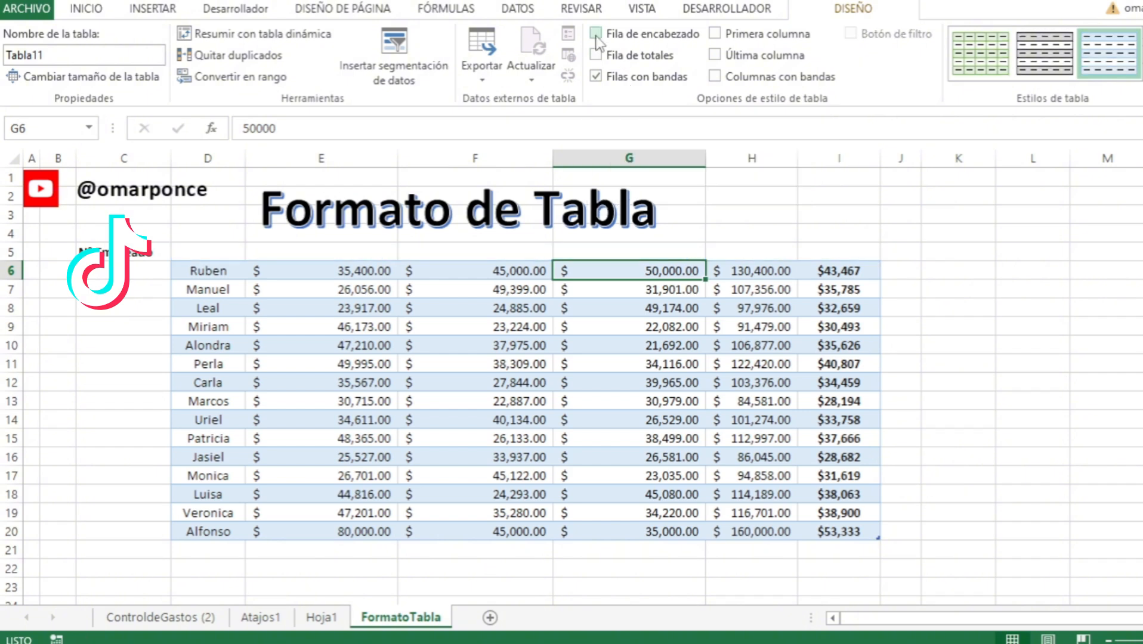
click(596, 36)
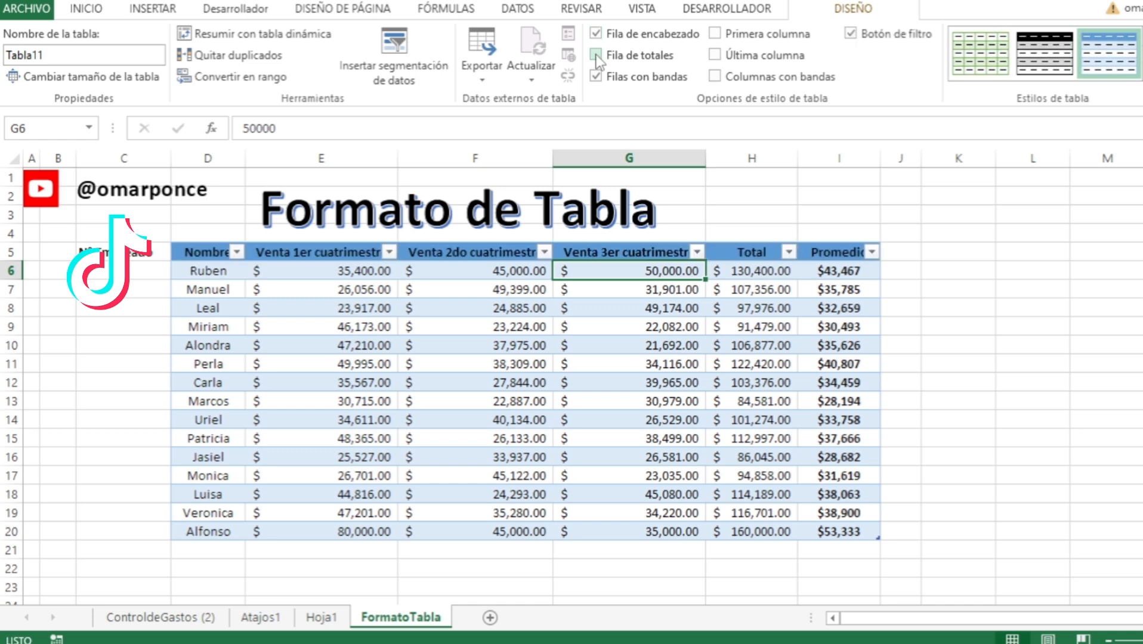
click(596, 55)
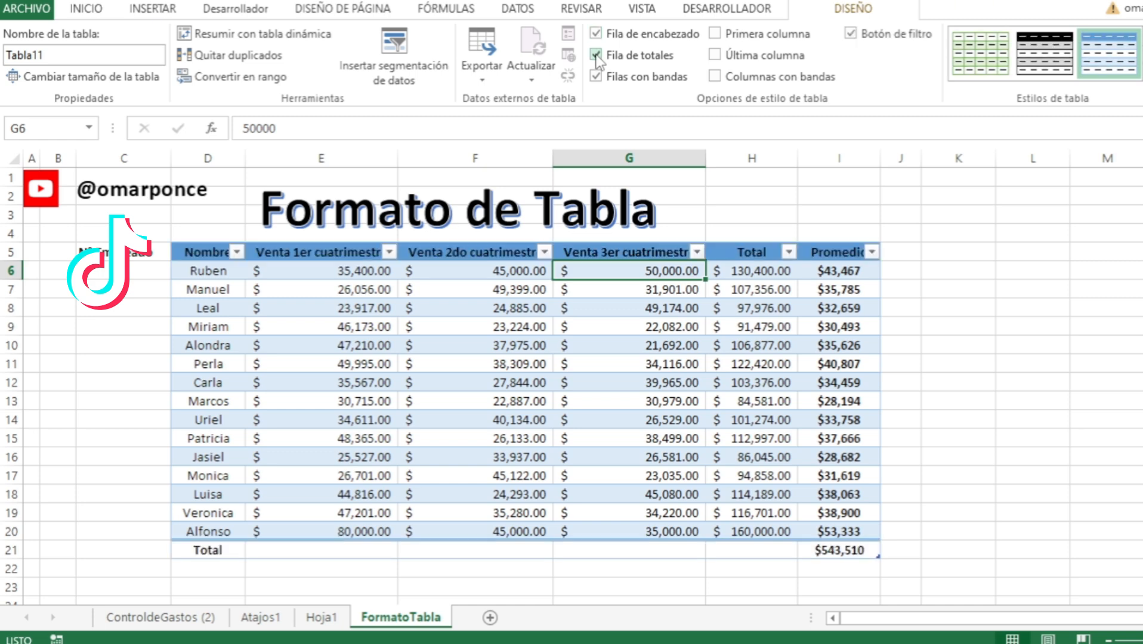
click(597, 56)
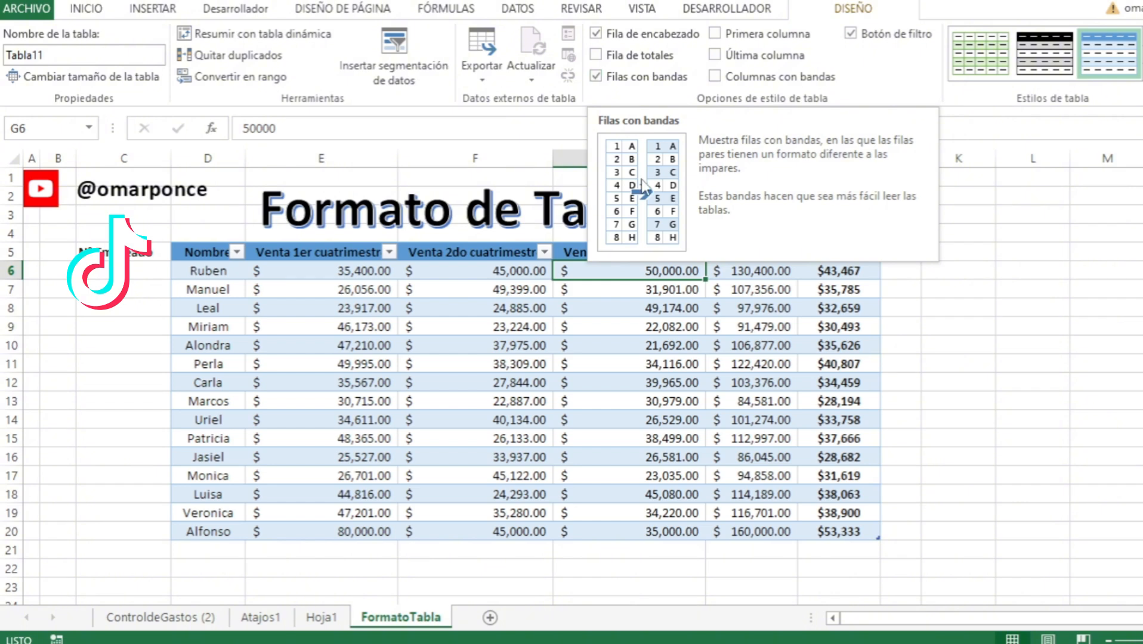
click(596, 76)
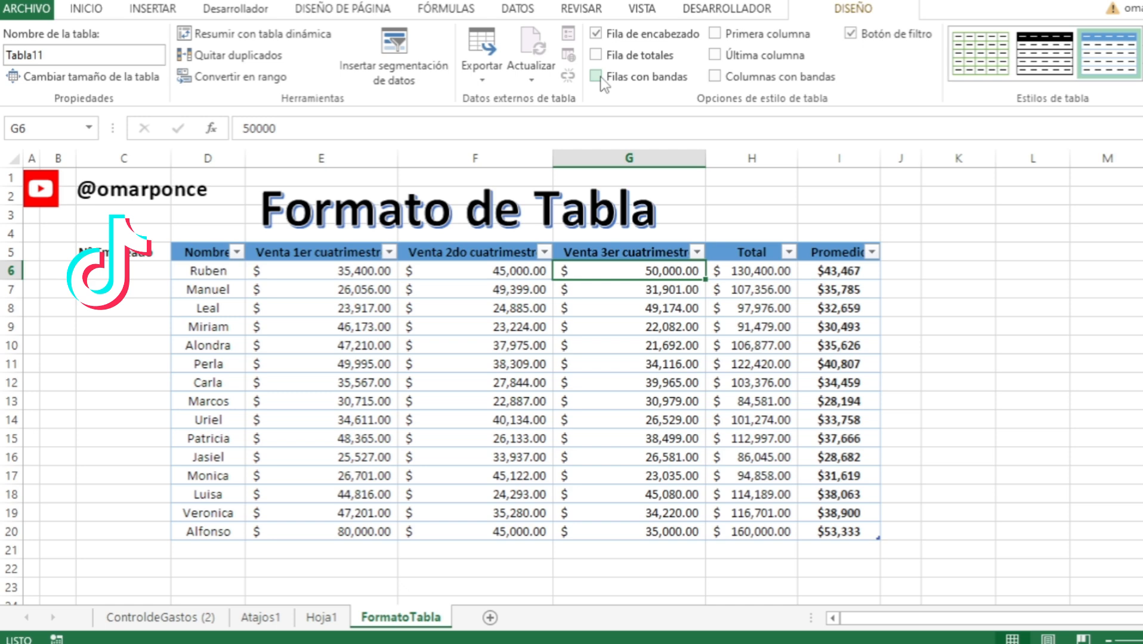
click(597, 76)
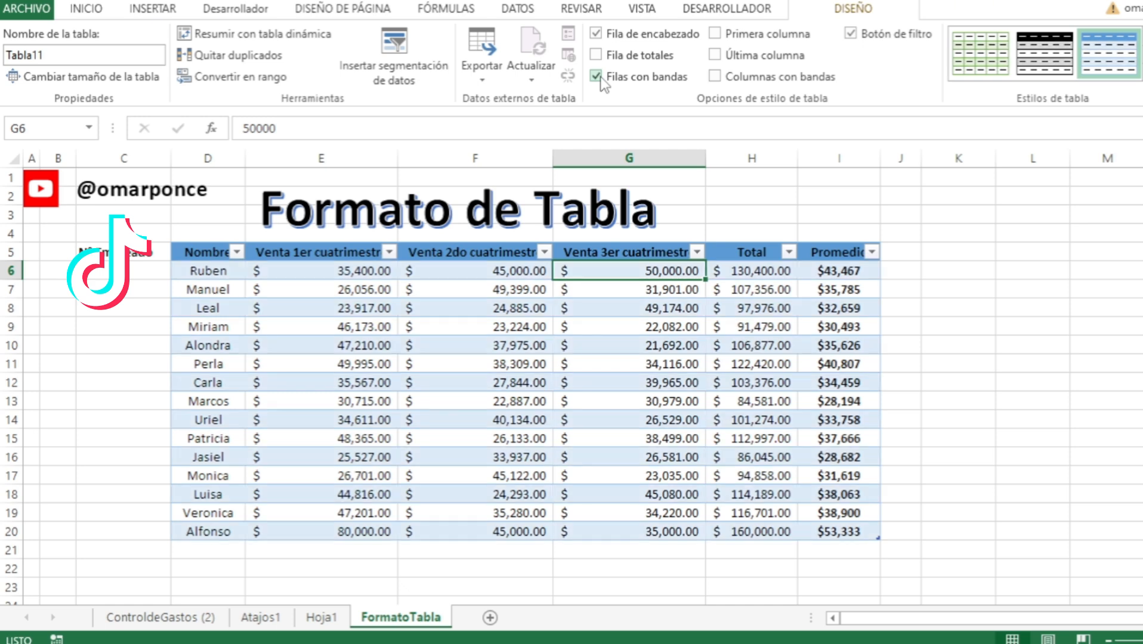
Try the first column, last column and banded columns options on the table, turning each one off again.
click(718, 35)
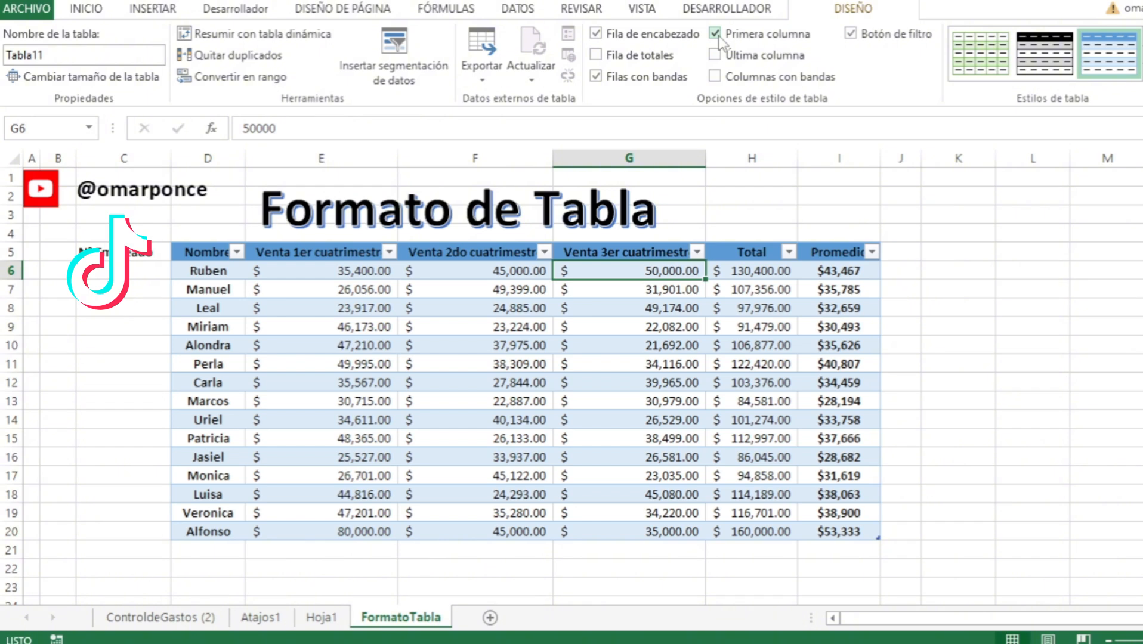
click(716, 34)
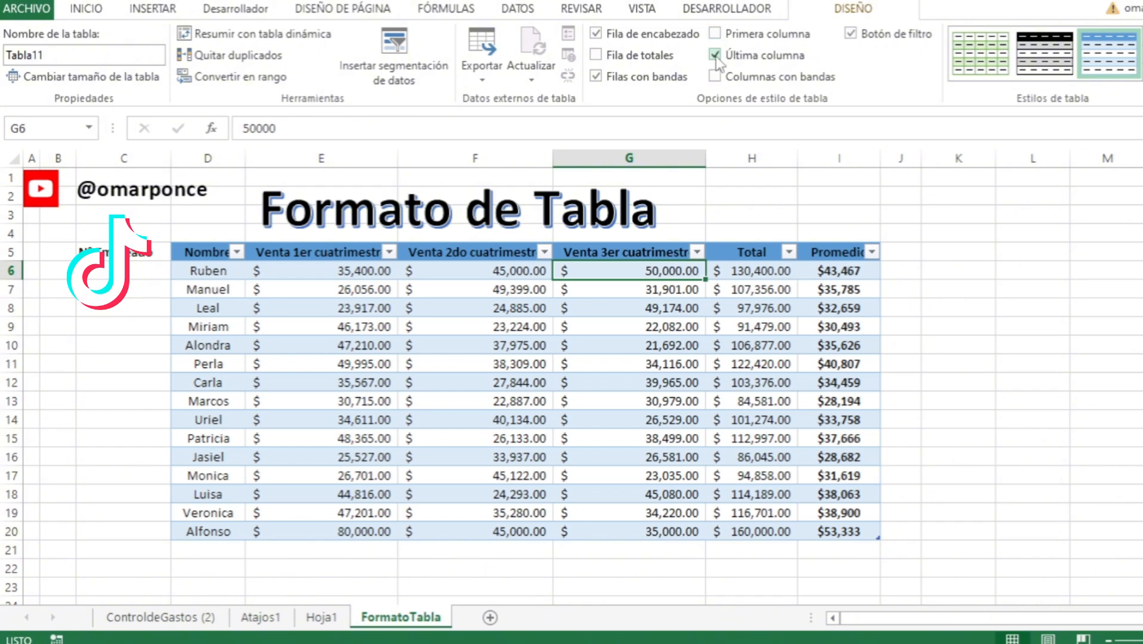
click(719, 62)
click(715, 76)
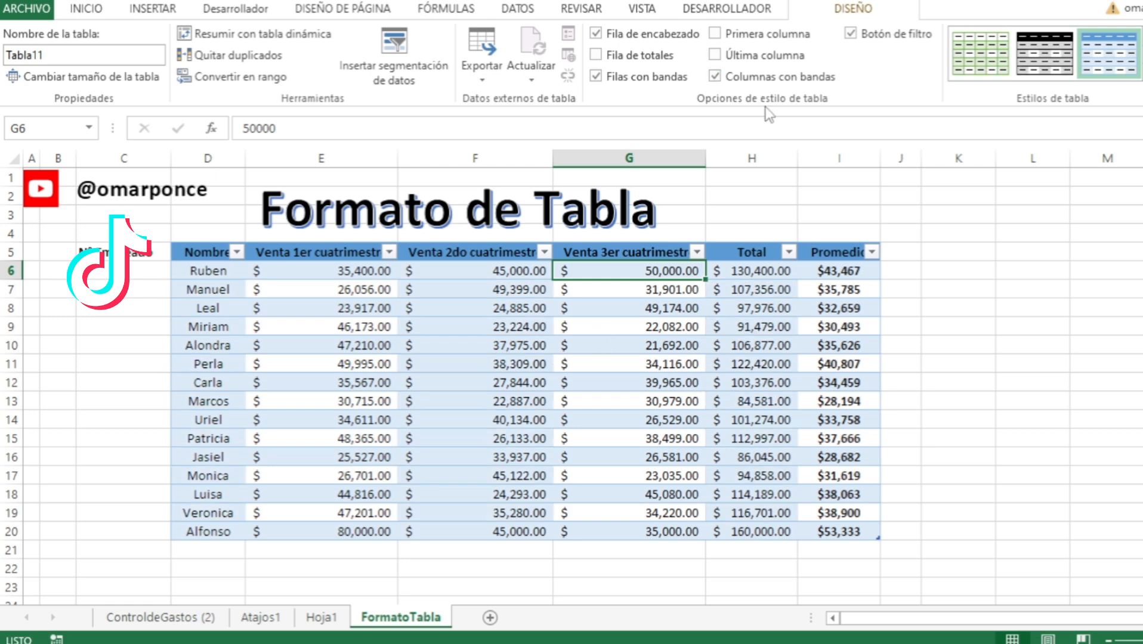
click(743, 77)
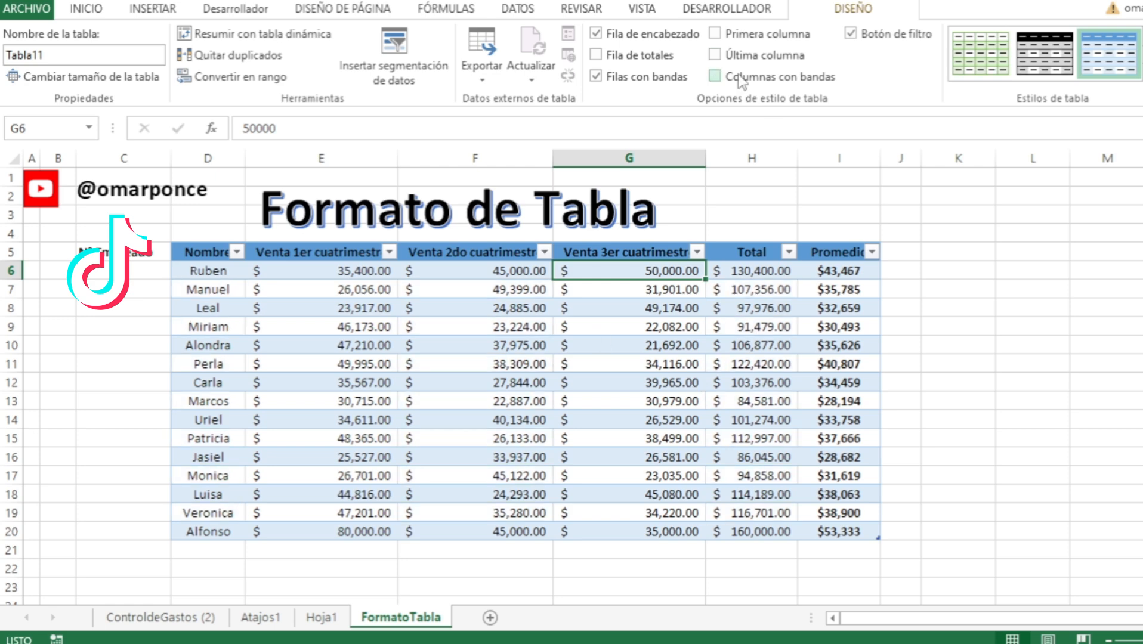
Try hiding and restoring the header filter buttons, and preview the table style gallery without applying another style.
click(854, 35)
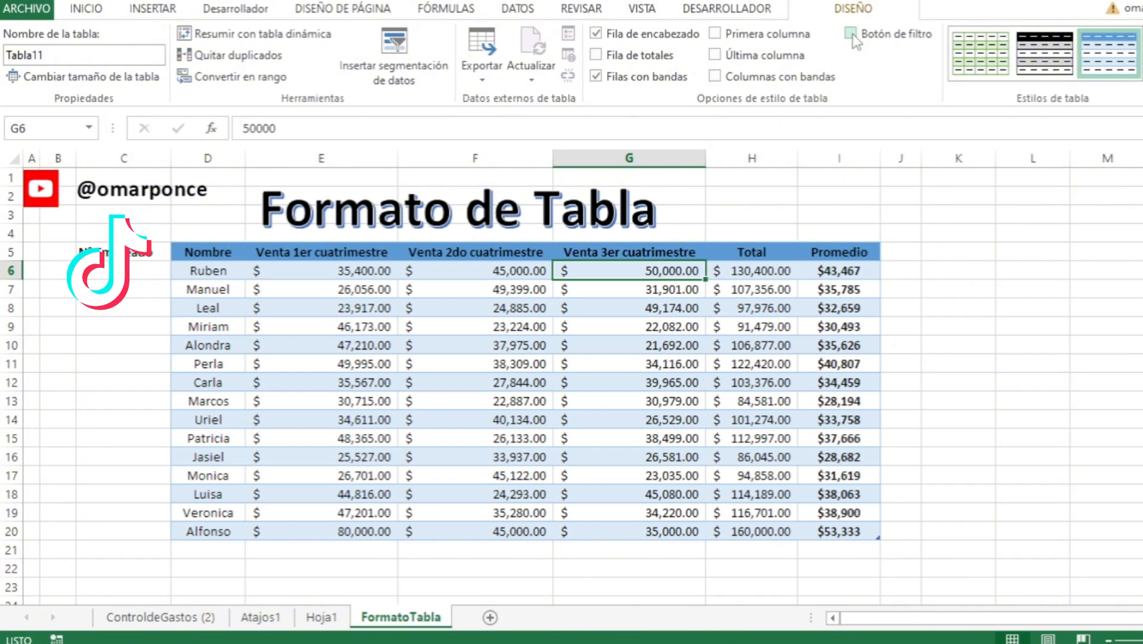
click(852, 34)
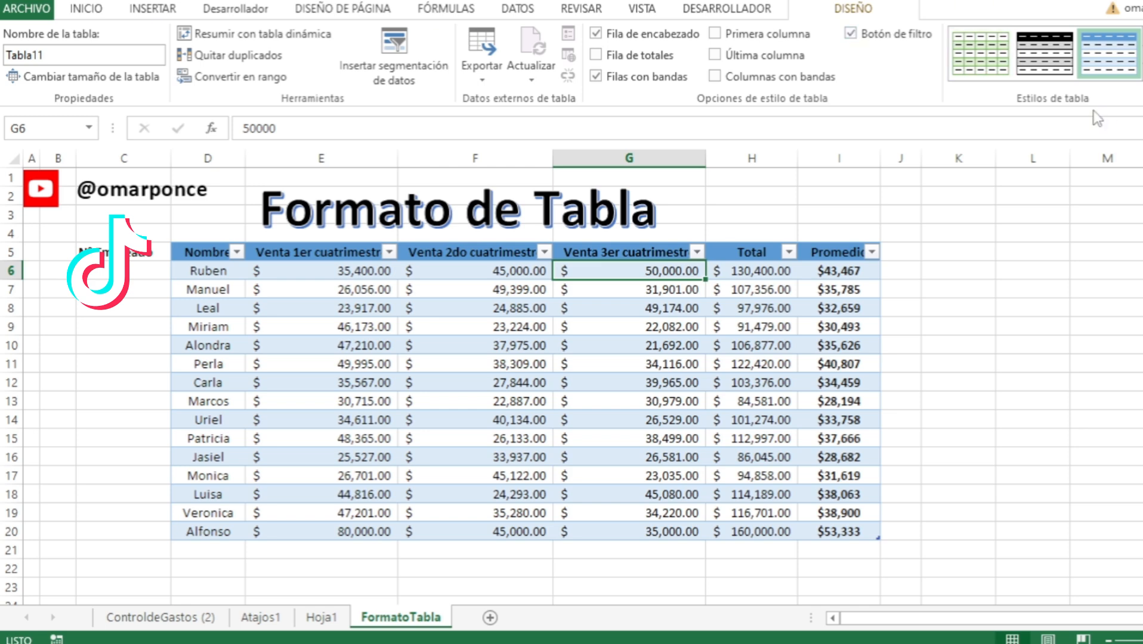
click(1142, 75)
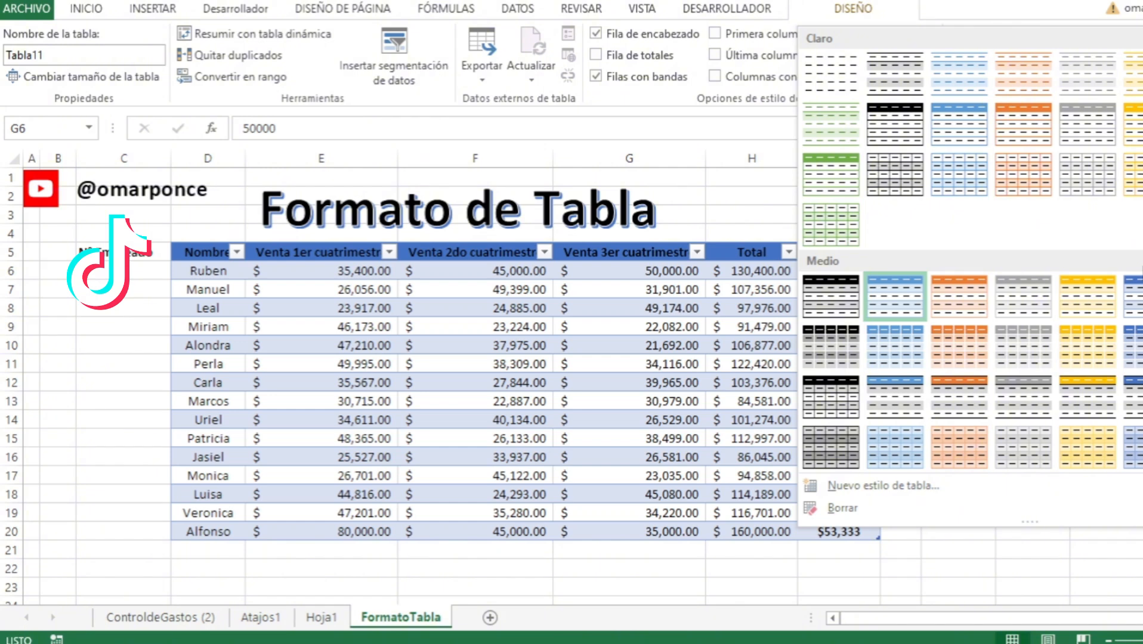
click(629, 330)
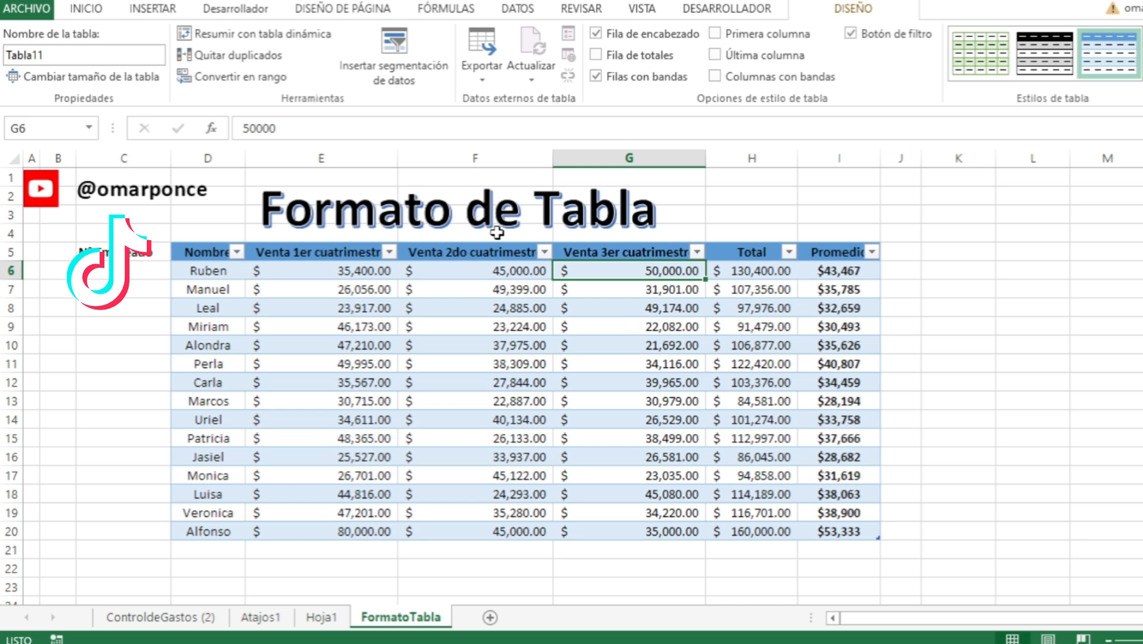
Insert a slicer for the Nombre column of the sales table.
click(406, 70)
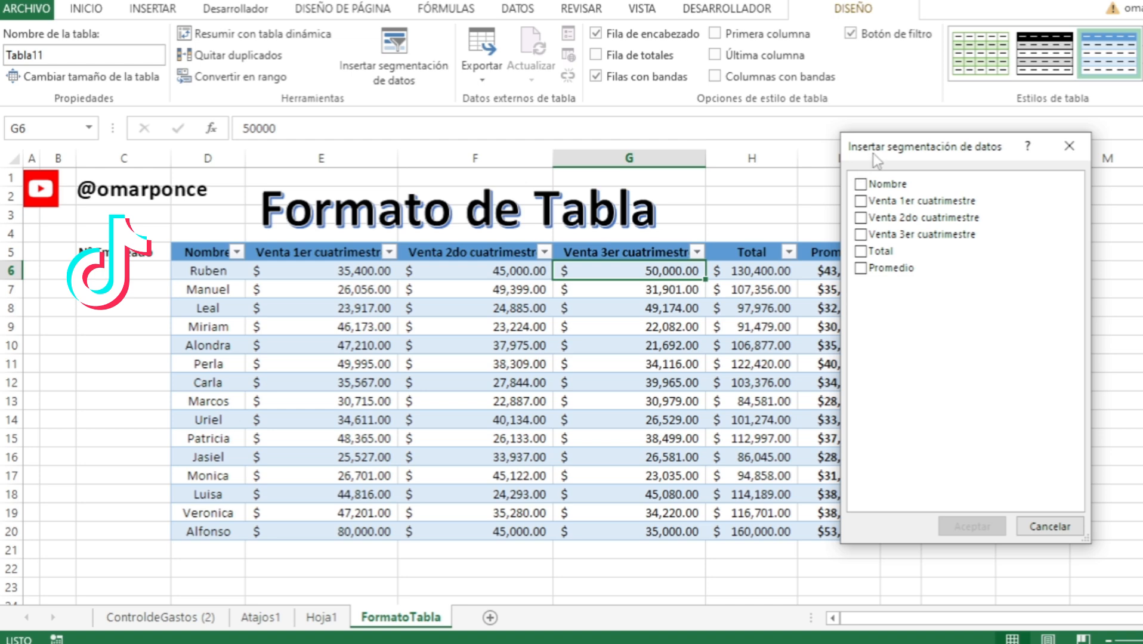
drag(883, 151, 923, 150)
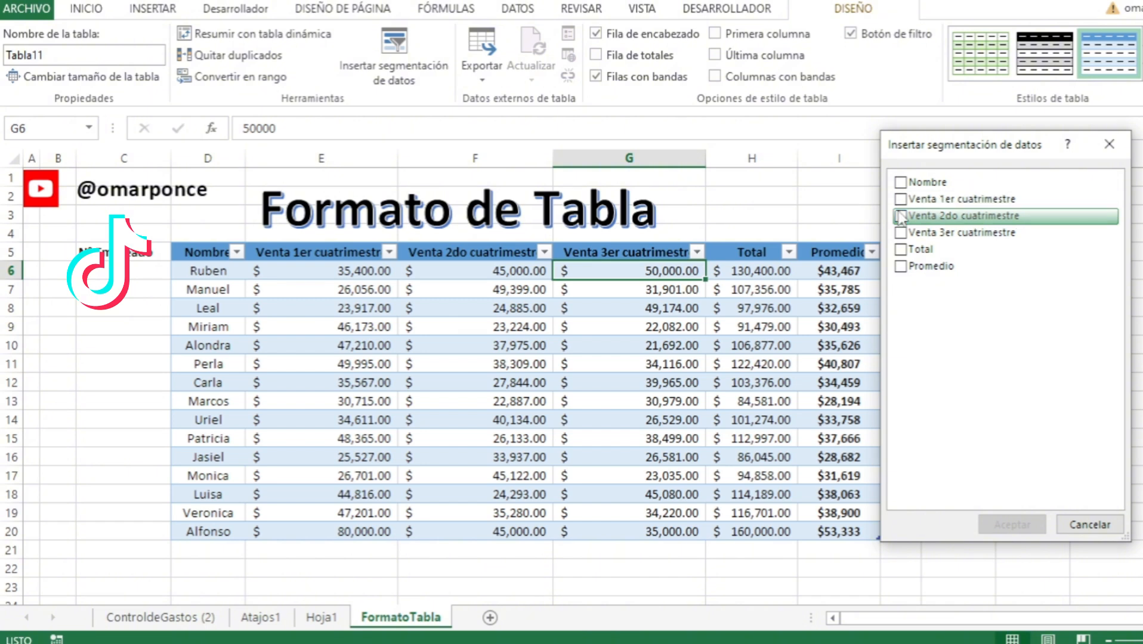
click(901, 183)
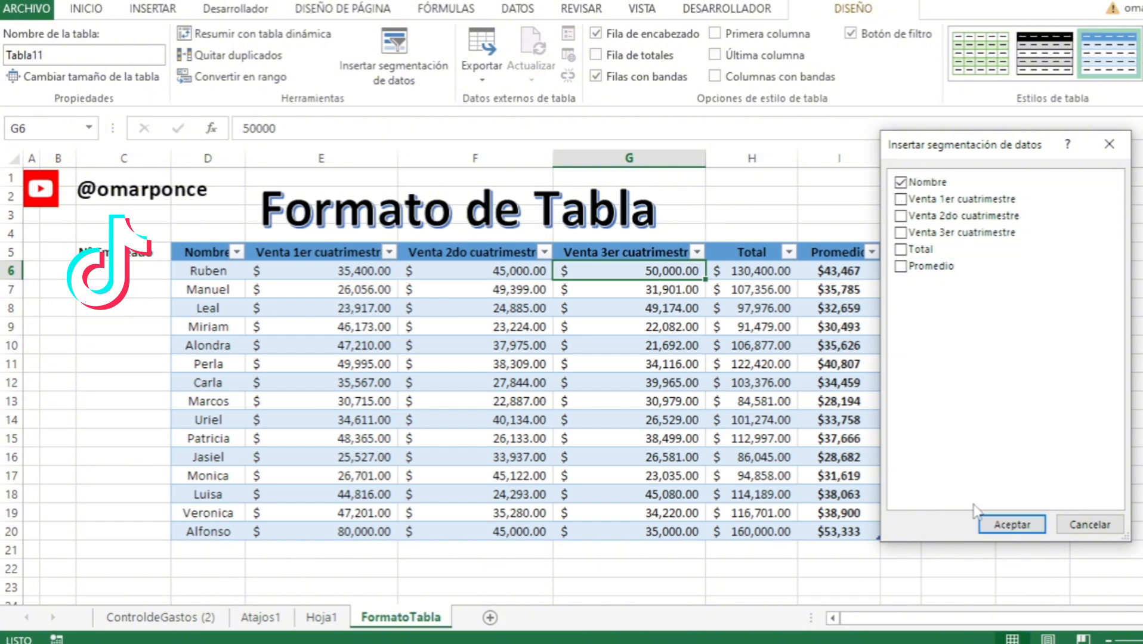
click(1008, 526)
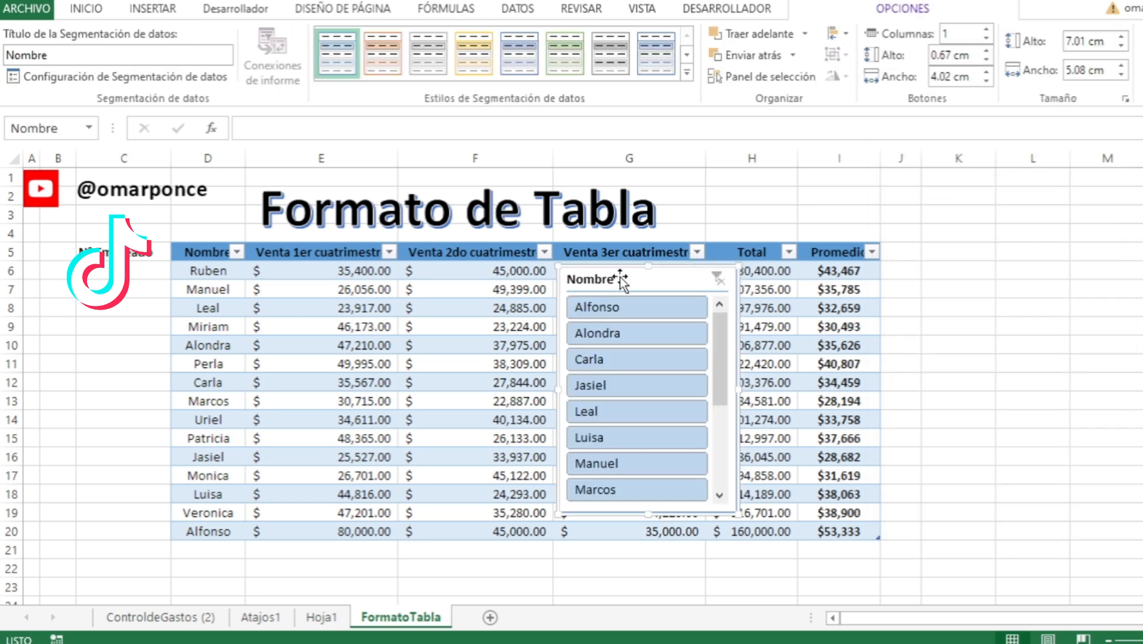
Move the Nombre slicer to the empty cells beside the Promedio column and enlarge it to about 8 cm wide by 9.1 cm high.
drag(621, 281, 947, 197)
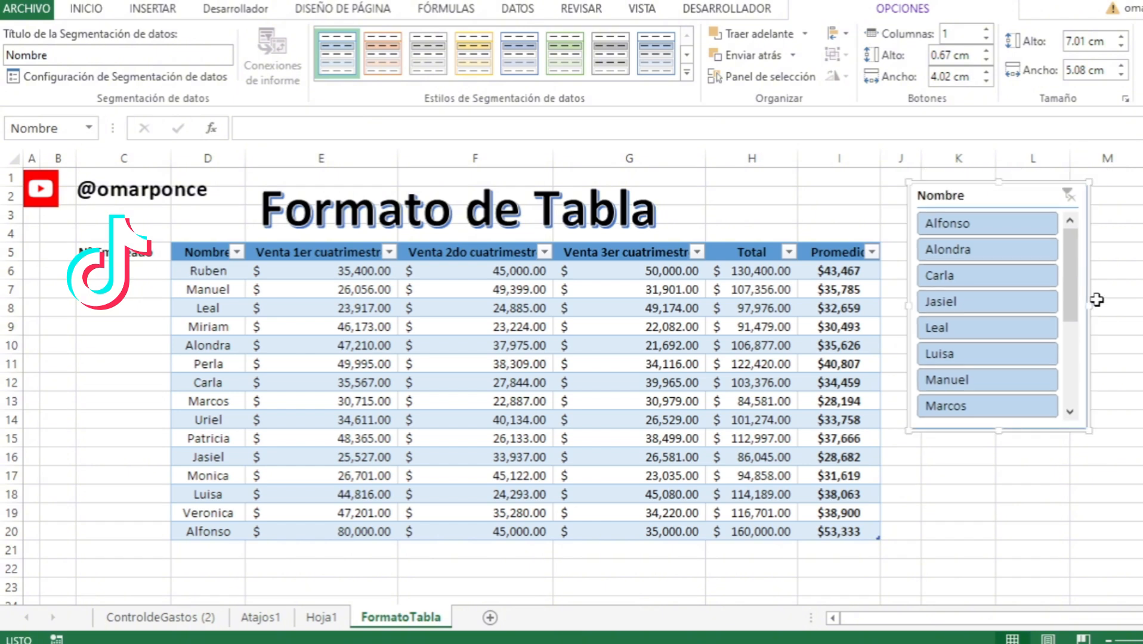
drag(1090, 306, 1142, 305)
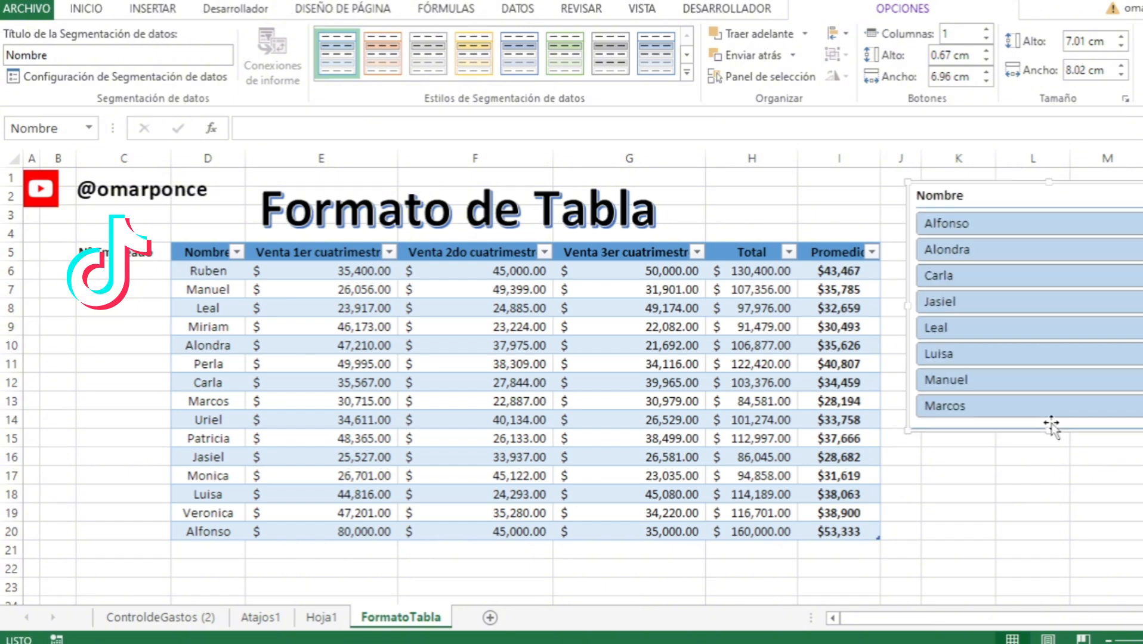
drag(1052, 430, 1052, 503)
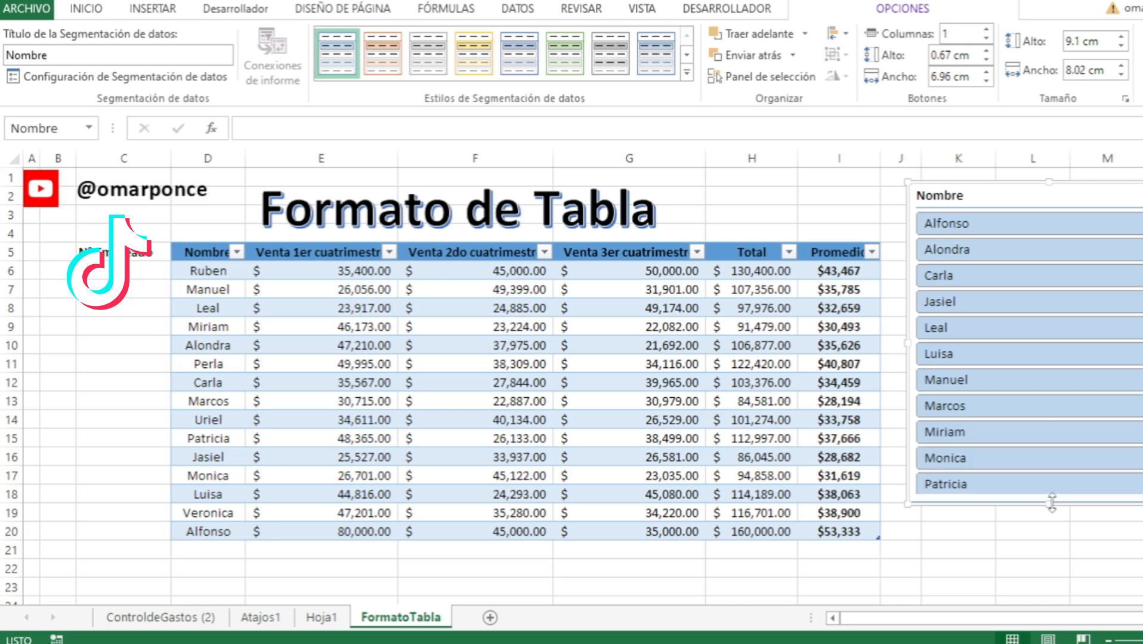
Arrange the slicer's name buttons in 3 columns and shorten its frame to end just below the last row of buttons.
click(987, 30)
click(986, 31)
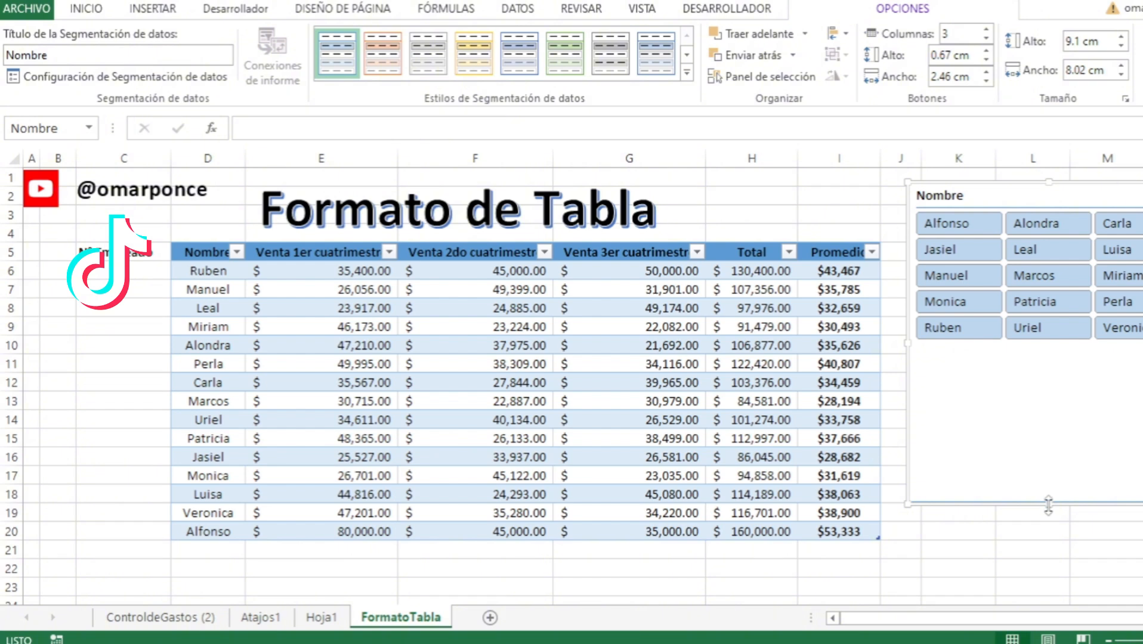
drag(1048, 505, 1048, 373)
click(1033, 456)
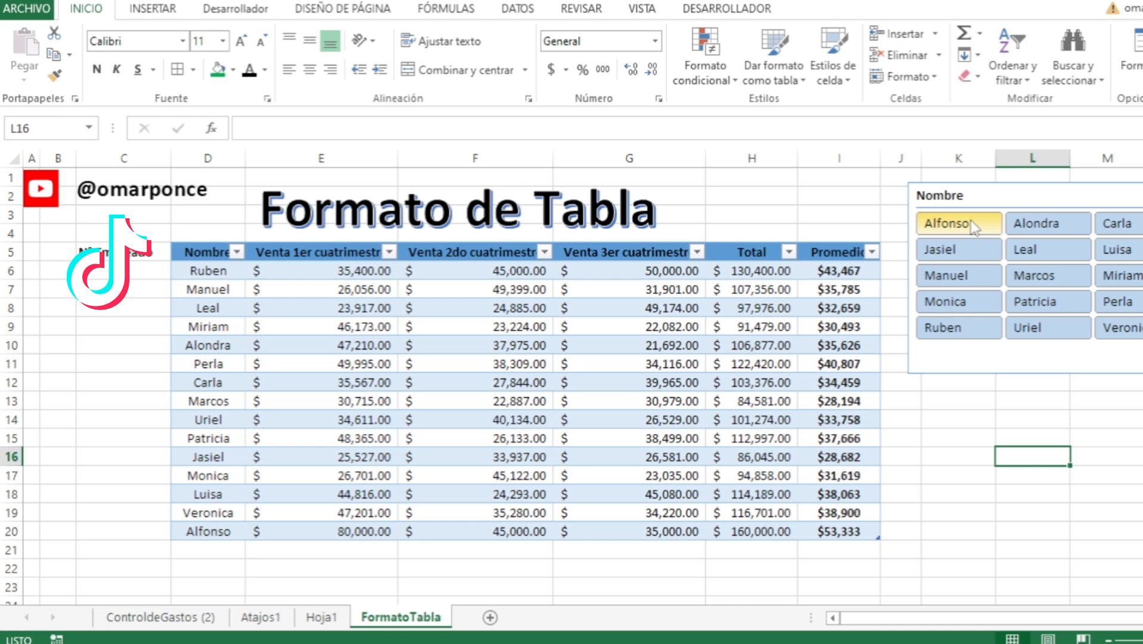
Filter the table with the slicer by the second name in its first row, and switch the filter to the third name.
click(1038, 224)
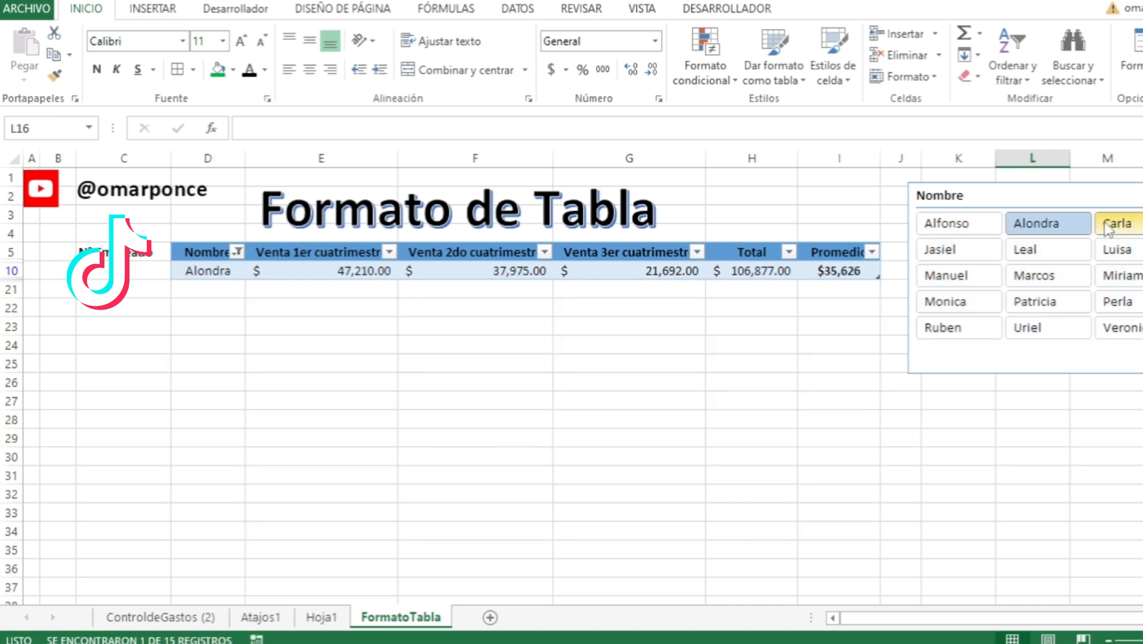
click(1108, 227)
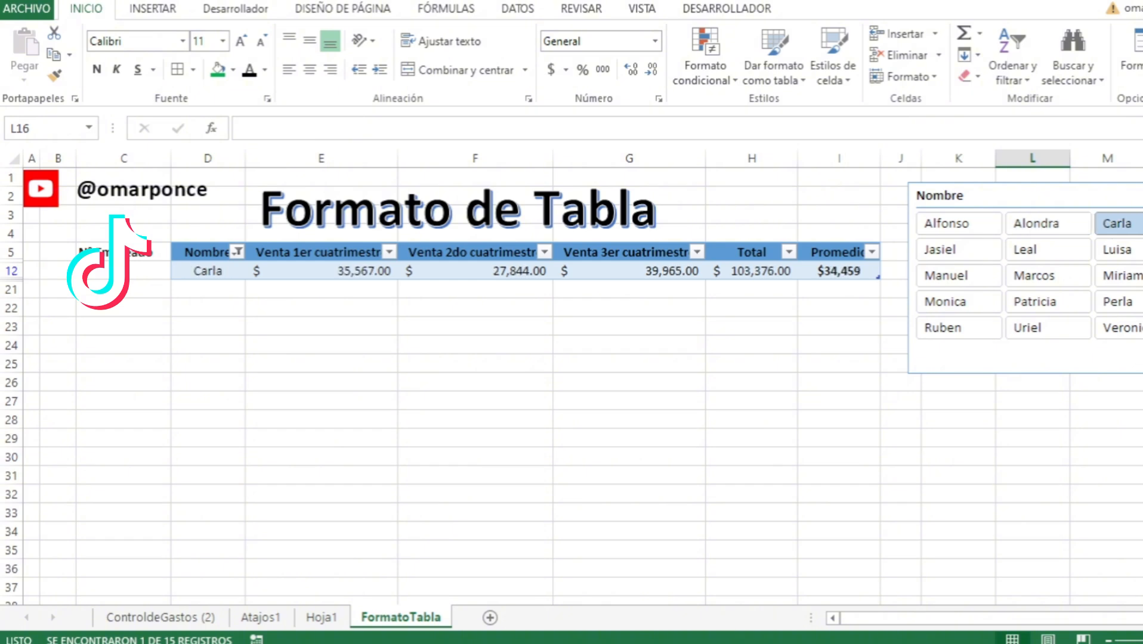